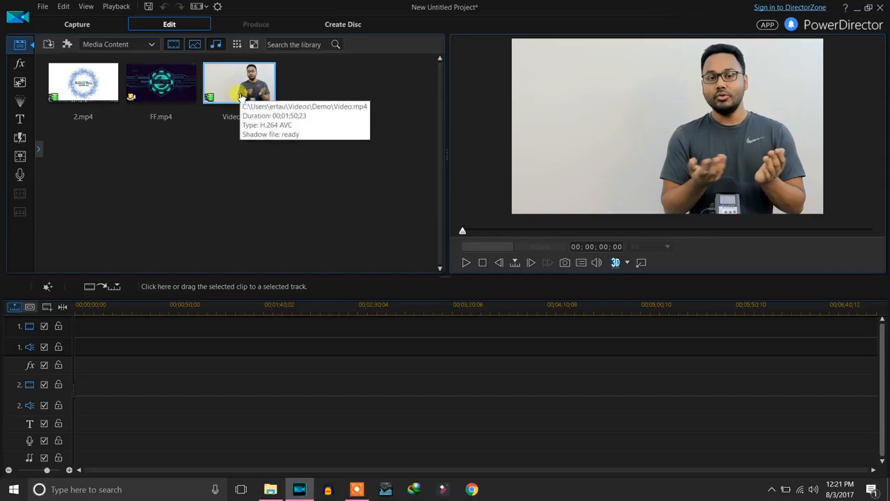
Place Video.mp4 at the start of video track 1 and move the playhead to 00;00;50;27.
{"action": "left_click_drag", "start_coordinate": [239, 89], "coordinate": [56, 328]}
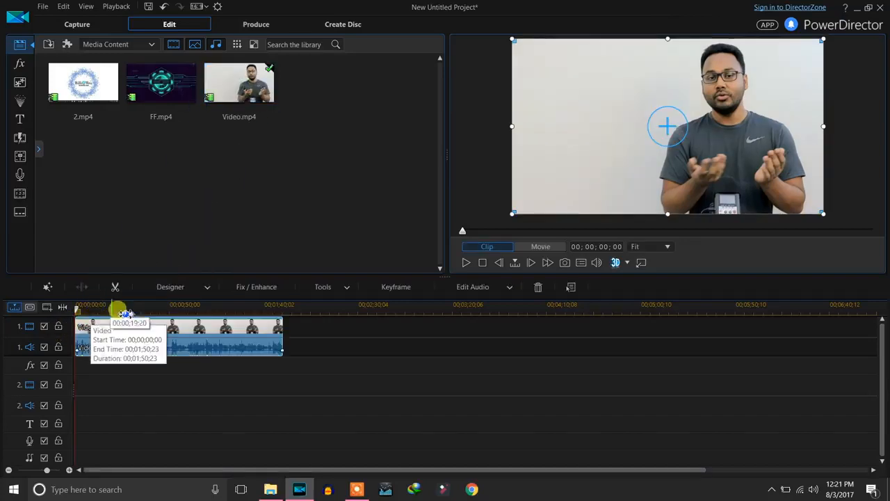
{"action": "left_click", "coordinate": [213, 305]}
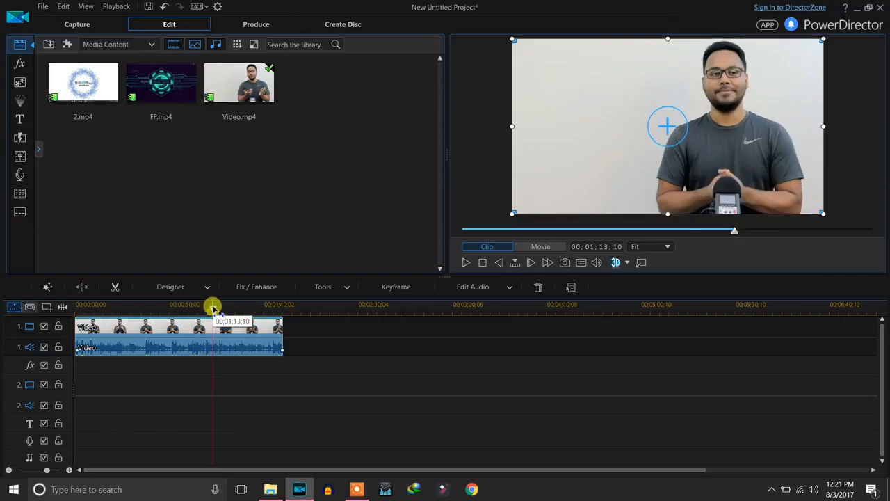
{"action": "left_click", "coordinate": [171, 305]}
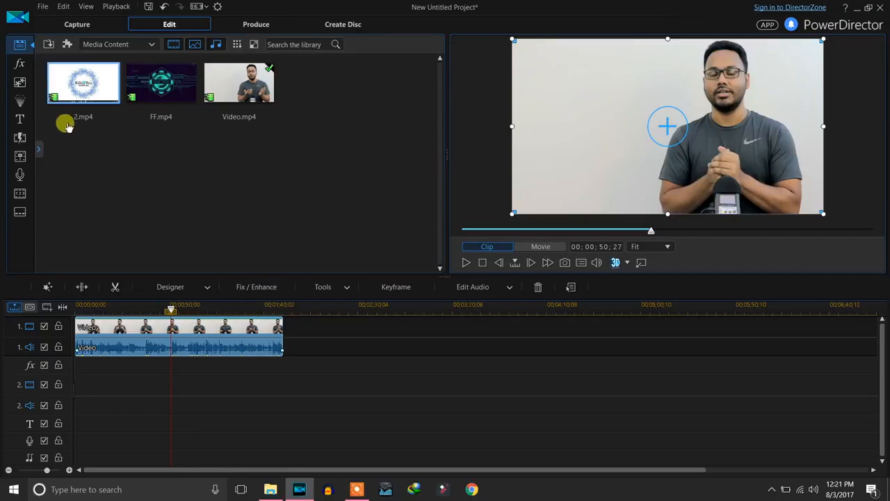
Open the video effects library and preview the Bloom effect.
{"action": "left_click", "coordinate": [21, 68]}
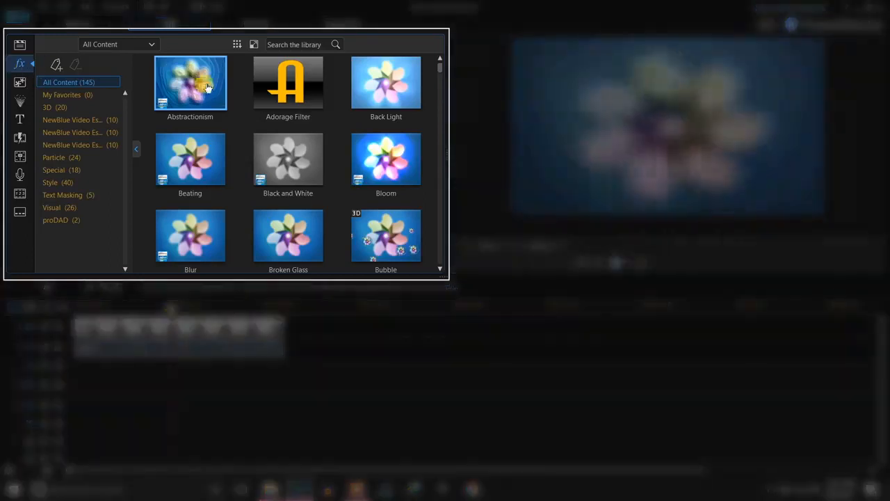
{"action": "mouse_move", "coordinate": [440, 67]}
{"action": "left_mouse_down"}
{"action": "mouse_move", "coordinate": [447, 129]}
{"action": "mouse_move", "coordinate": [445, 63]}
{"action": "left_mouse_up"}
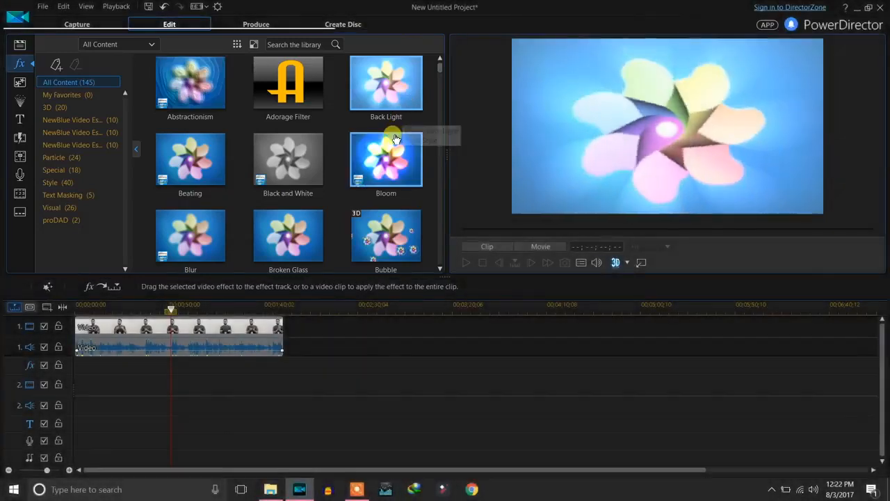
{"action": "left_click", "coordinate": [359, 174]}
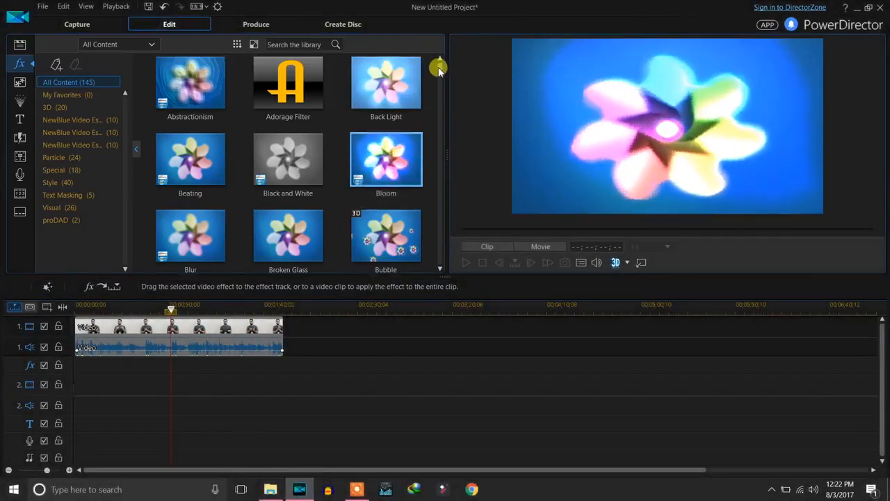
Apply the Fireworks effect to the entire video clip on track 1 and play it back.
{"action": "scroll", "coordinate": [439, 69], "scroll_direction": "down", "scroll_amount": 5}
{"action": "scroll", "coordinate": [441, 59], "scroll_direction": "up", "scroll_amount": 5}
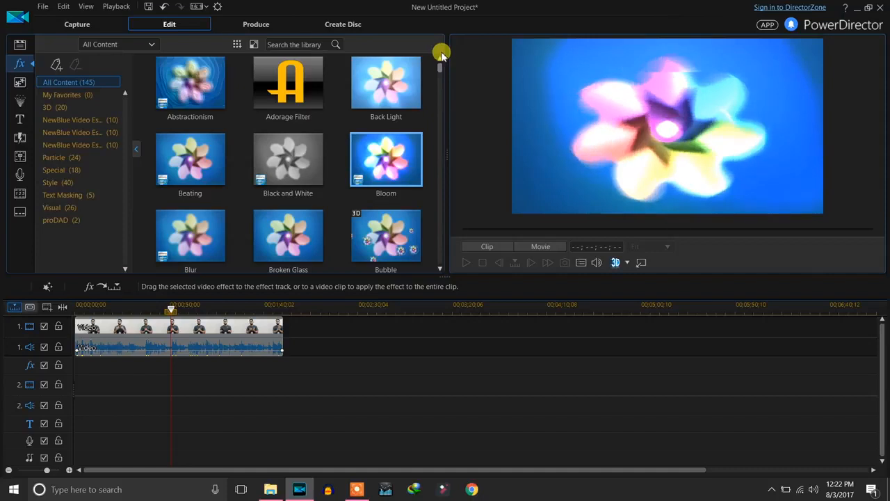
{"action": "scroll", "coordinate": [441, 70], "scroll_direction": "down", "scroll_amount": 6}
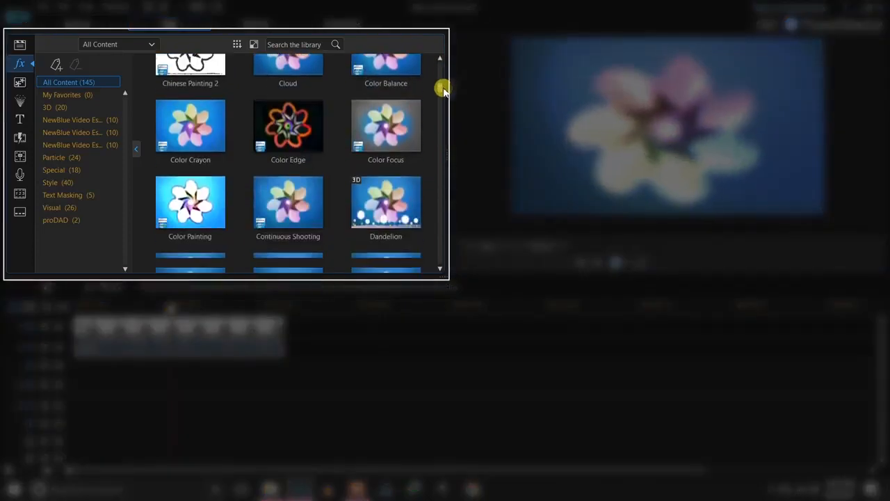
{"action": "scroll", "coordinate": [443, 89], "scroll_direction": "down", "scroll_amount": 5}
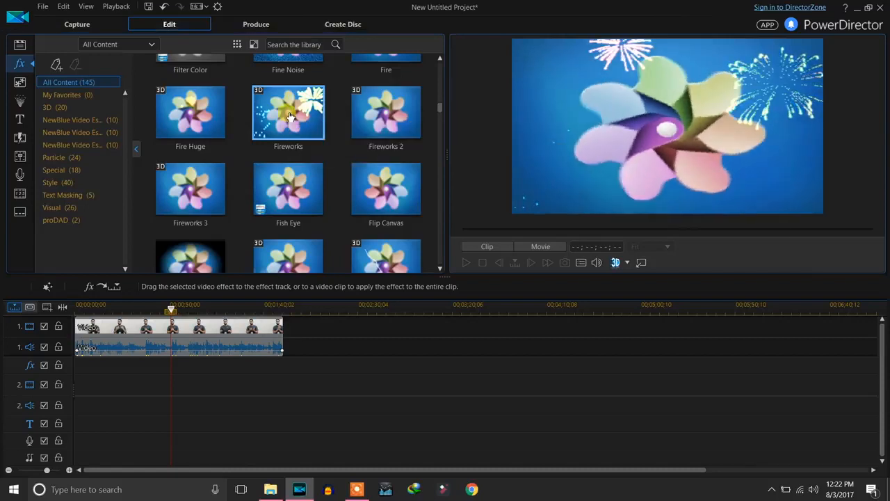
{"action": "left_click_drag", "start_coordinate": [288, 120], "coordinate": [125, 333]}
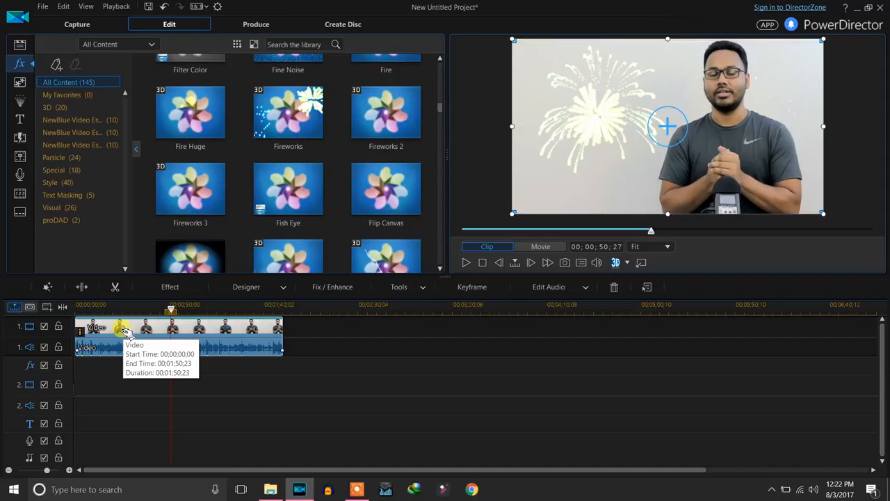
{"action": "key", "text": "ctrl+z"}
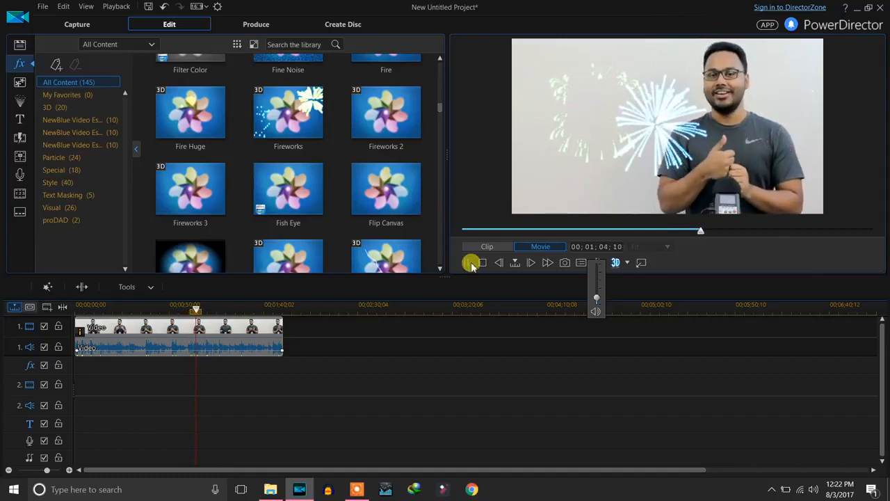
Search the effects library for "lig" and add the Lightning effect to the video clip on track 1.
{"action": "left_click_drag", "start_coordinate": [440, 108], "coordinate": [438, 135]}
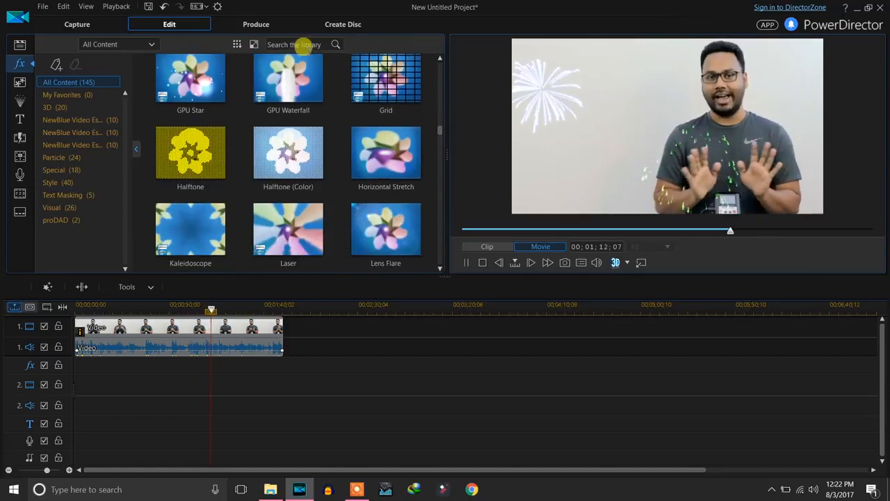
{"action": "left_click", "coordinate": [304, 44]}
{"action": "type", "text": "li"}
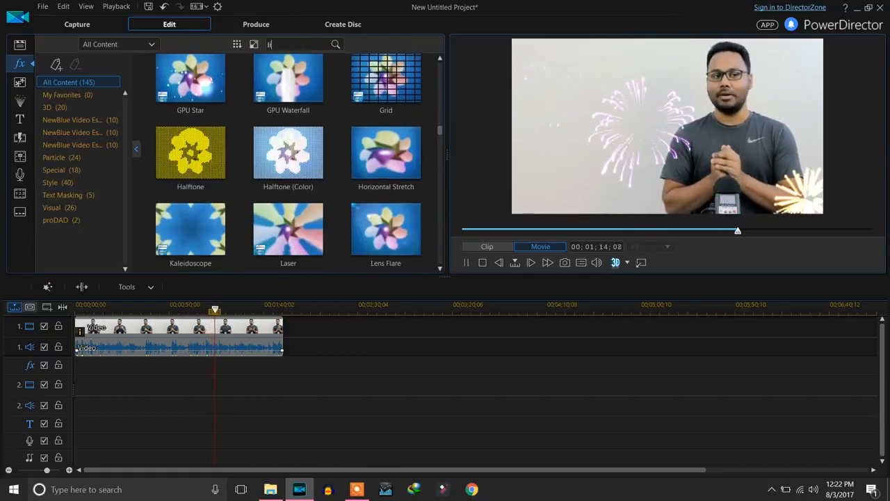
{"action": "type", "text": "g"}
{"action": "left_click_drag", "start_coordinate": [190, 151], "coordinate": [149, 317]}
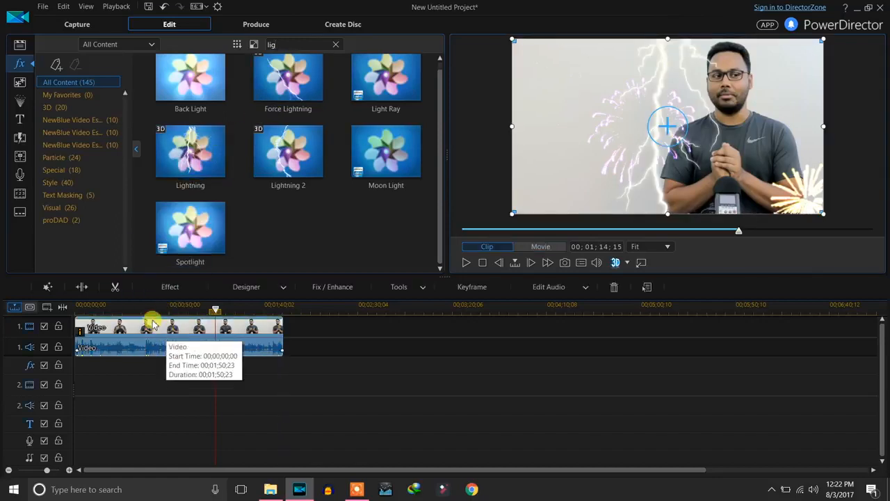
Play the clip with the combined Fireworks and Lightning effects from 00;00;41;04.
{"action": "left_click", "coordinate": [147, 307]}
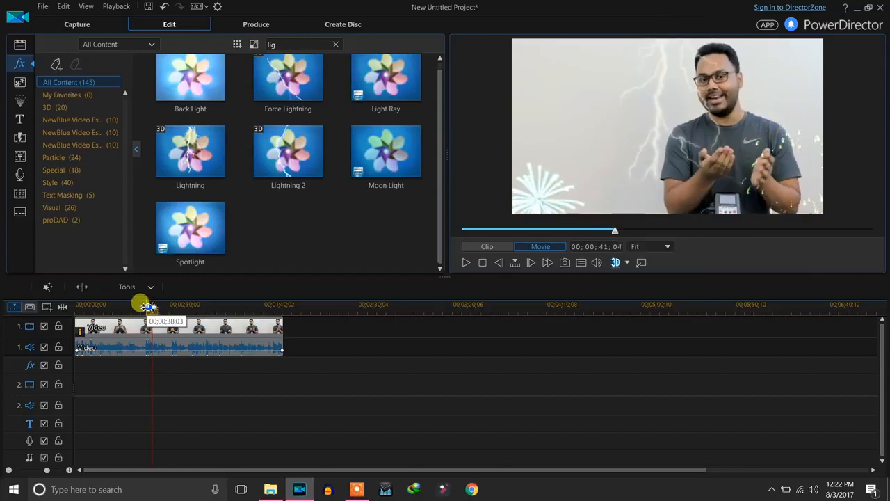
{"action": "left_click", "coordinate": [593, 184]}
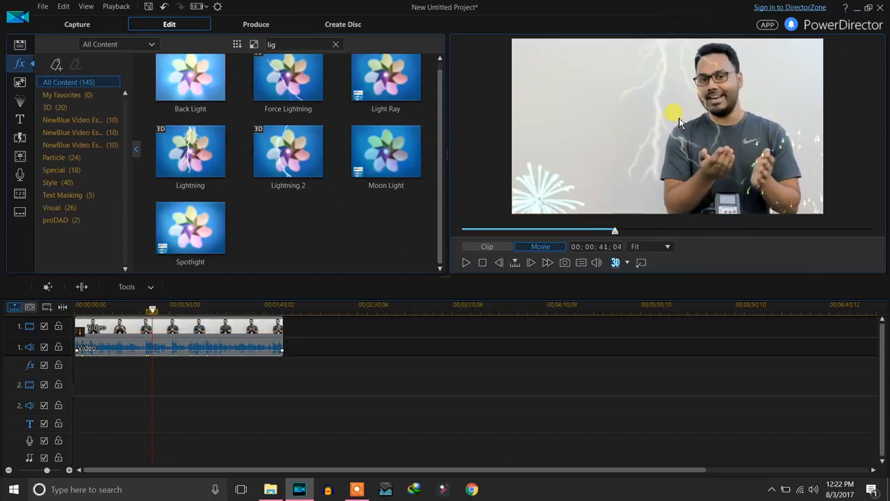
{"action": "key", "text": "space"}
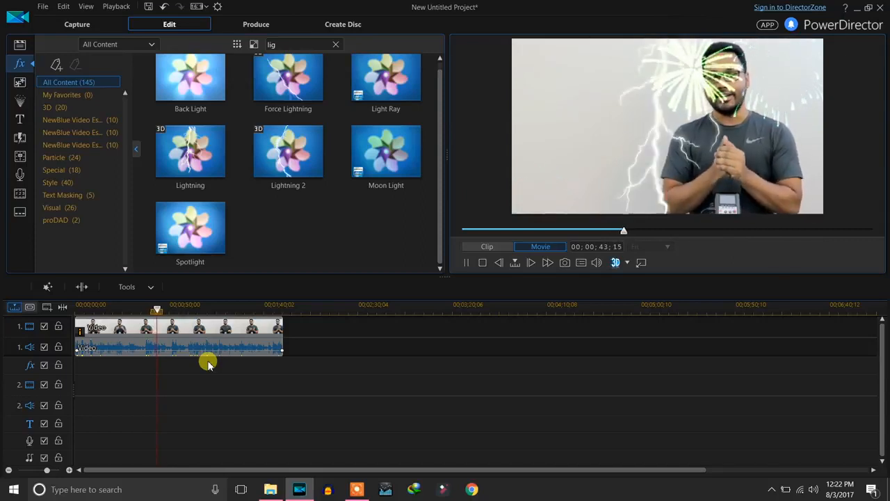
{"action": "key", "text": "space"}
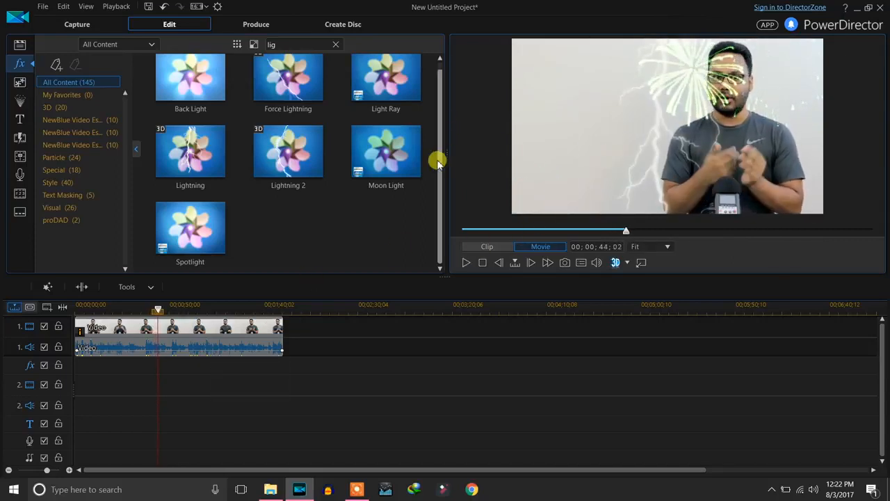
Clear the effects search and browse the full effects list down to the NewBlue effects.
{"action": "left_click_drag", "start_coordinate": [440, 191], "coordinate": [446, 119]}
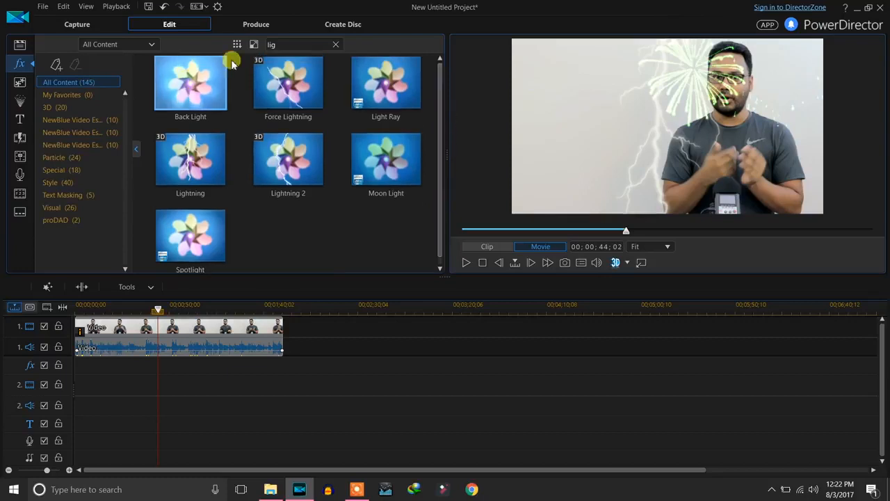
{"action": "left_click", "coordinate": [77, 95]}
{"action": "left_click", "coordinate": [89, 84]}
{"action": "double_click", "coordinate": [288, 44]}
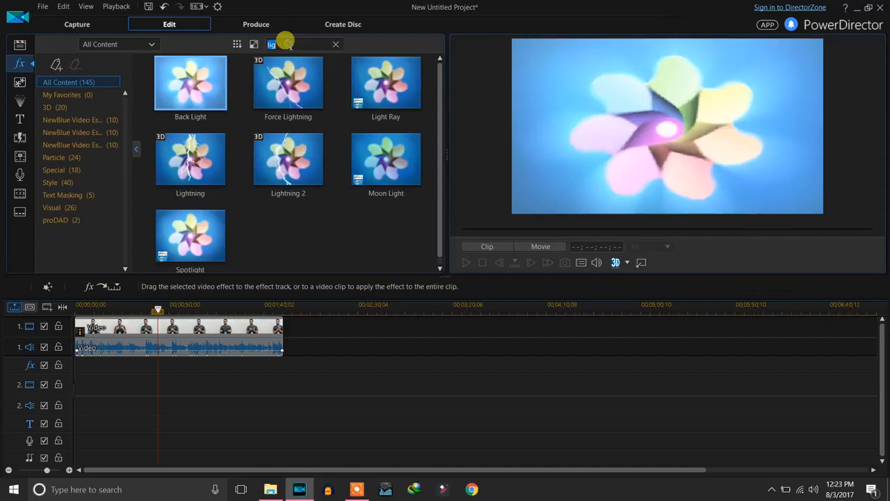
{"action": "key", "text": "BackSpace"}
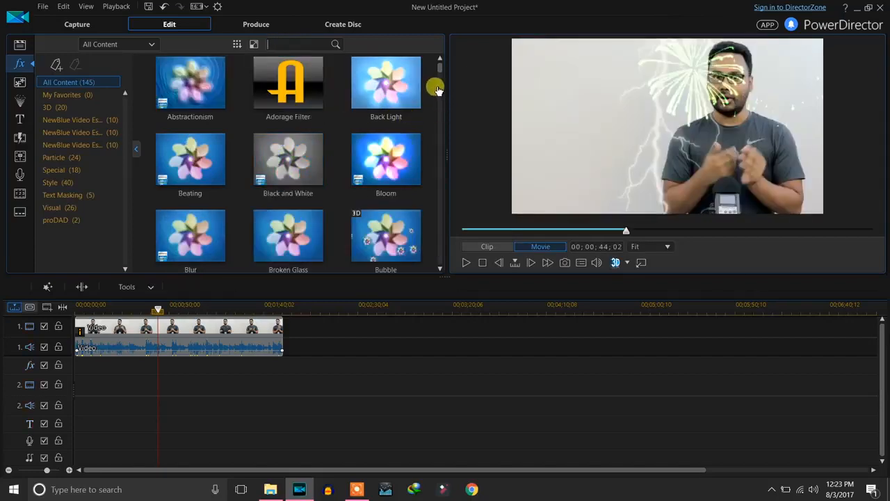
{"action": "left_click_drag", "start_coordinate": [441, 68], "coordinate": [445, 192]}
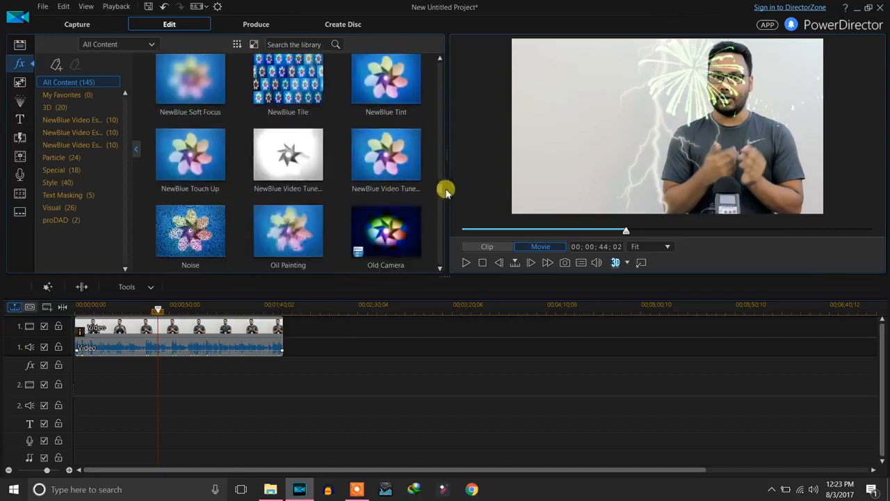
Undo the Lightning and Fireworks effects on the video clip and reselect the clip.
{"action": "left_click", "coordinate": [200, 334]}
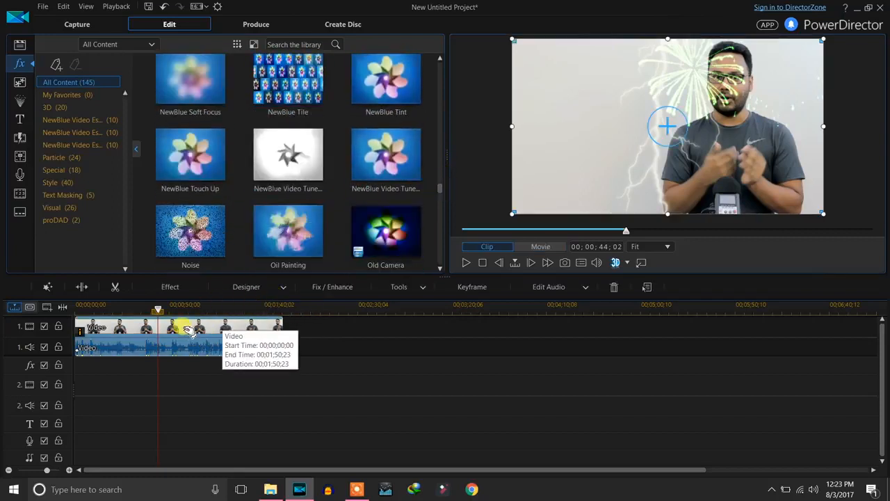
{"action": "key", "text": "ctrl+z"}
{"action": "key", "text": "ctrl+z"}
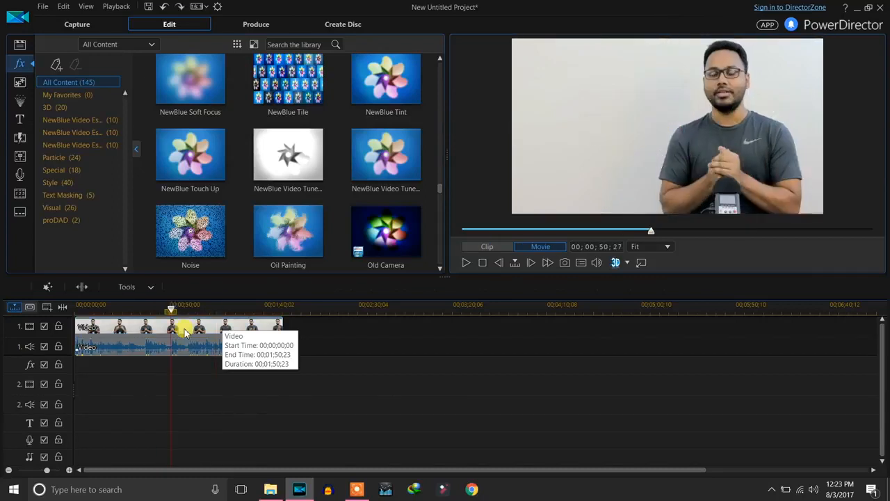
{"action": "left_click", "coordinate": [184, 333]}
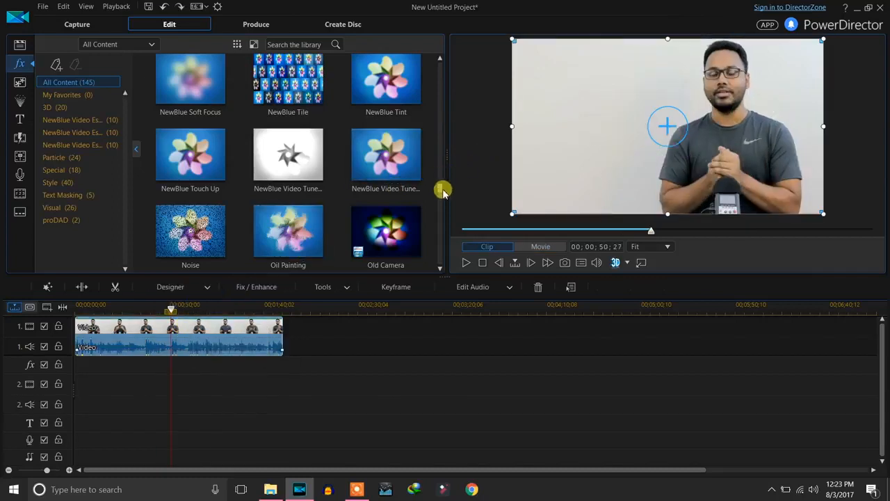
Find the Blur effect in the library and apply it to the entire video clip on track 1.
{"action": "left_click_drag", "start_coordinate": [440, 193], "coordinate": [441, 90]}
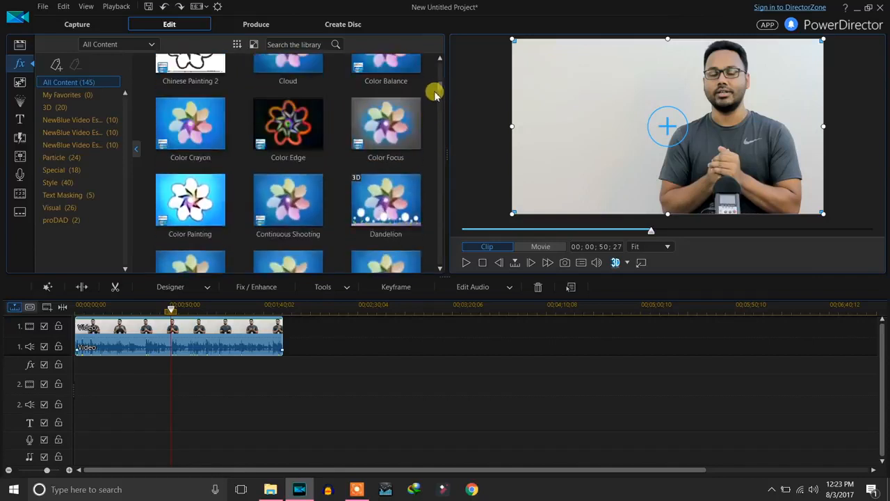
{"action": "left_click_drag", "start_coordinate": [443, 89], "coordinate": [447, 54]}
{"action": "scroll", "coordinate": [451, 73], "scroll_direction": "down", "scroll_amount": 2}
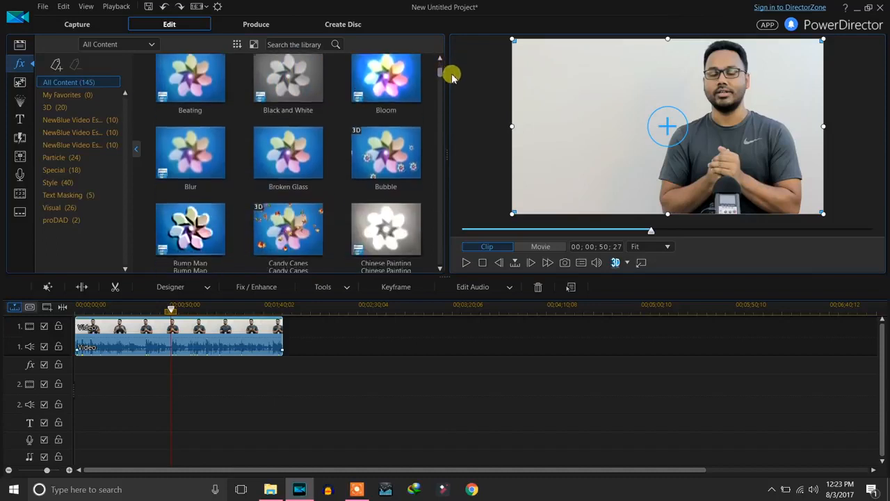
{"action": "left_click", "coordinate": [167, 177]}
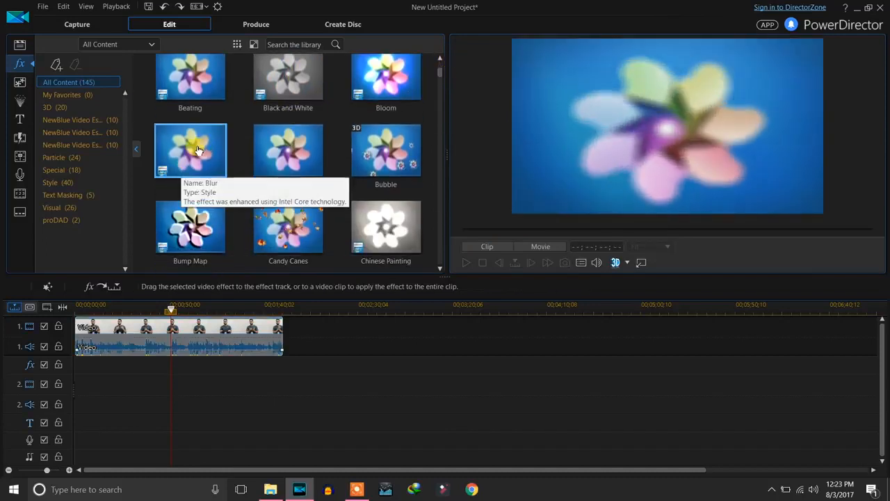
{"action": "mouse_move", "coordinate": [199, 152]}
{"action": "left_mouse_down"}
{"action": "mouse_move", "coordinate": [151, 322]}
{"action": "mouse_move", "coordinate": [175, 192]}
{"action": "mouse_move", "coordinate": [194, 192]}
{"action": "mouse_move", "coordinate": [129, 324]}
{"action": "left_mouse_up"}
{"action": "left_click", "coordinate": [142, 335]}
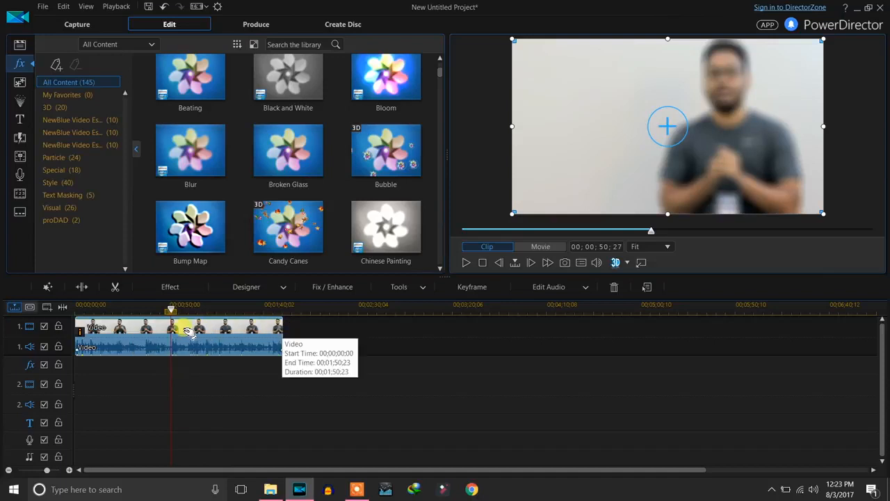
Try splitting the blurred clip at 00;00;15;07, and undo both the split and the Blur effect.
{"action": "left_click", "coordinate": [104, 306]}
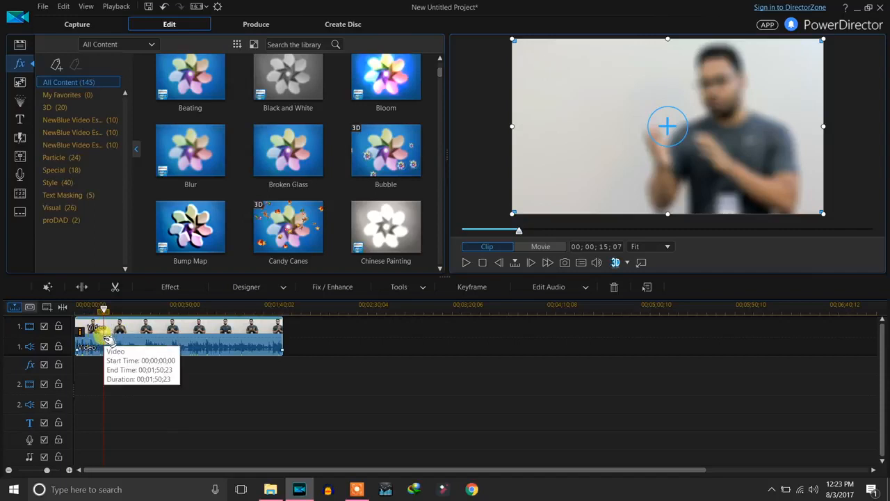
{"action": "key", "text": "ctrl+t"}
{"action": "key", "text": "ctrl+z"}
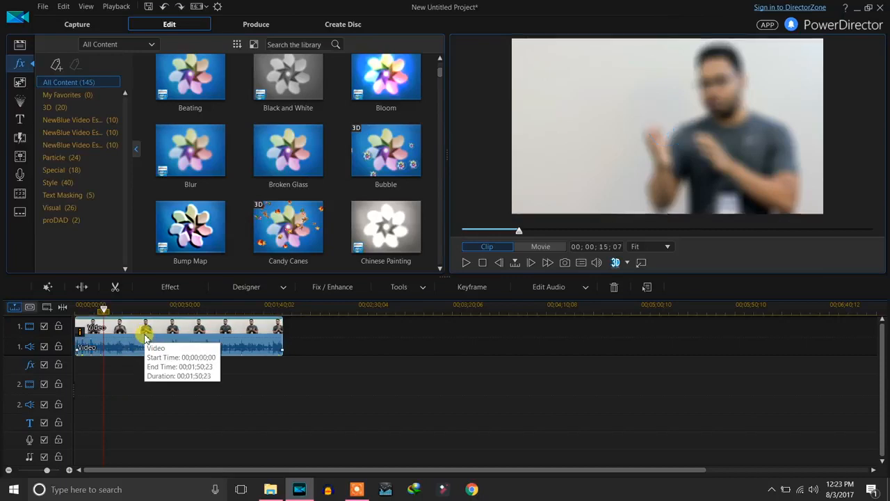
{"action": "key", "text": "ctrl+z"}
Split the video clip at 00;00;18;06 and apply the Blur effect to the first part only.
{"action": "left_click", "coordinate": [108, 306]}
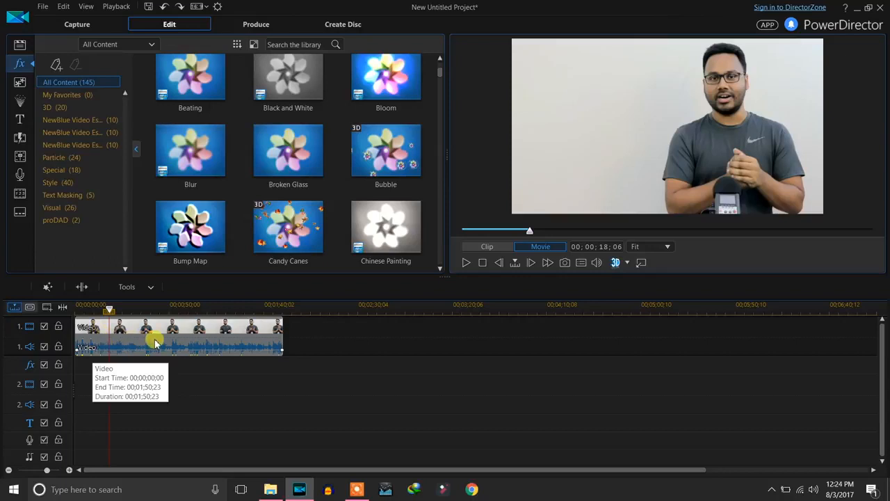
{"action": "key", "text": "ctrl+t"}
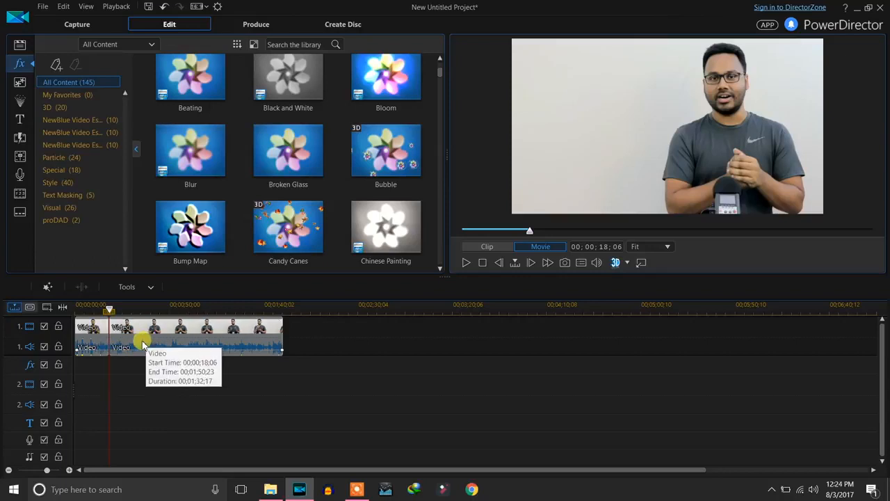
{"action": "left_click", "coordinate": [103, 341]}
{"action": "left_click_drag", "start_coordinate": [191, 151], "coordinate": [102, 332]}
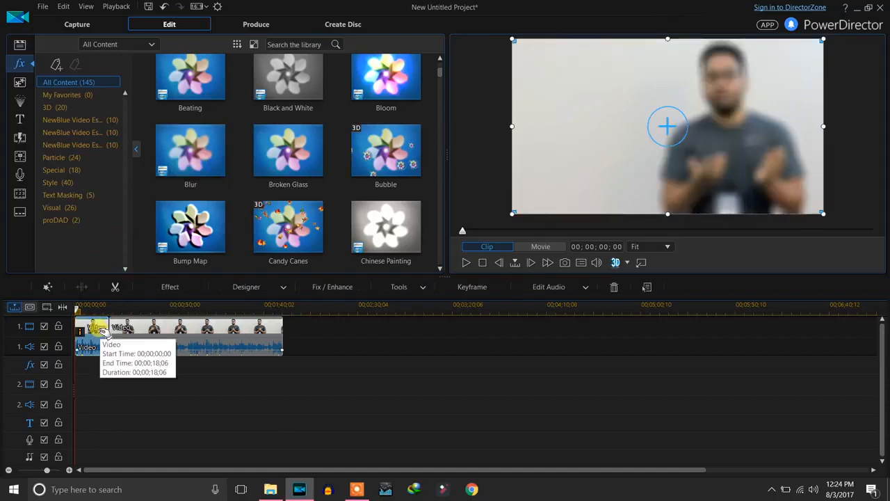
Undo the first part's blur and the split, and place the Blur effect at the start of the effect track.
{"action": "key", "text": "ctrl+z"}
{"action": "key", "text": "ctrl+z"}
{"action": "left_click_drag", "start_coordinate": [210, 171], "coordinate": [66, 364]}
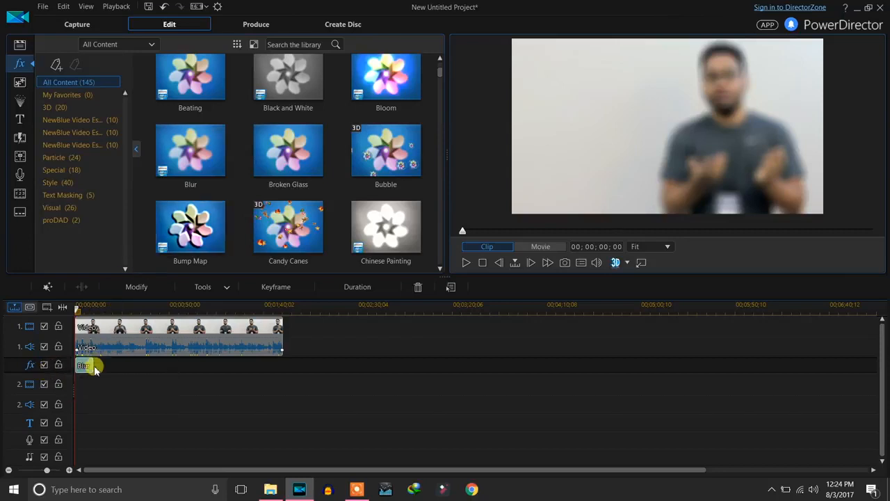
Extend the Blur effect on the effect track to about 00;00;32;21 and play the video across its end.
{"action": "left_click_drag", "start_coordinate": [92, 365], "coordinate": [135, 370]}
{"action": "left_click", "coordinate": [124, 307]}
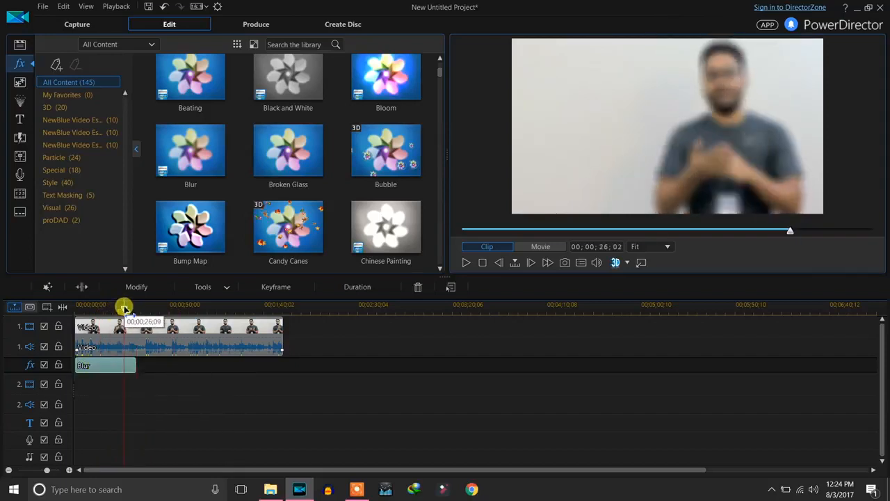
{"action": "key", "text": "space"}
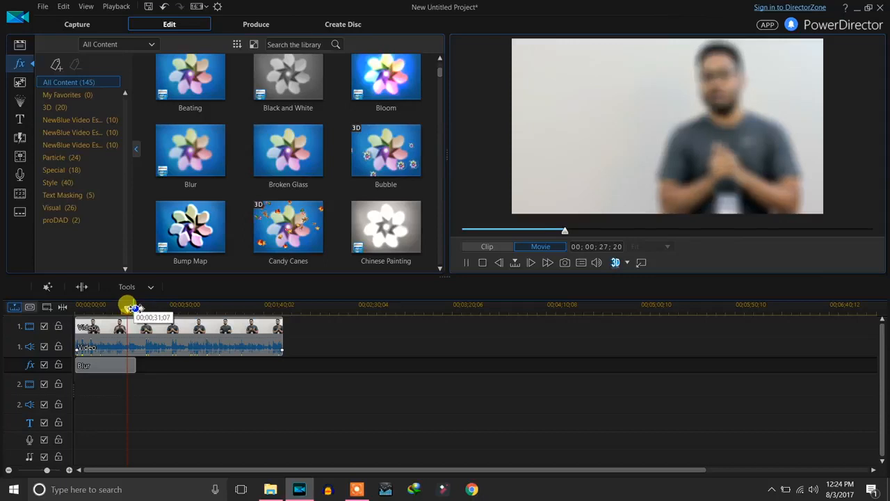
{"action": "left_click", "coordinate": [133, 308]}
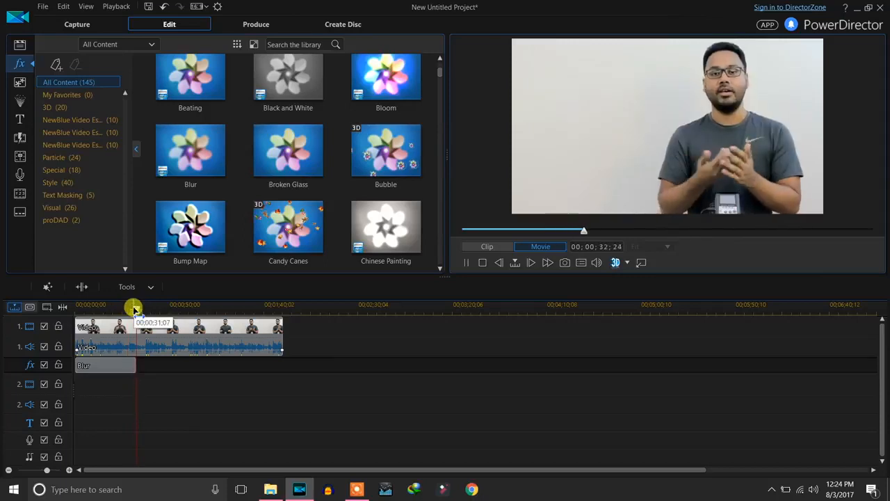
{"action": "key", "text": "space"}
{"action": "left_click", "coordinate": [122, 365]}
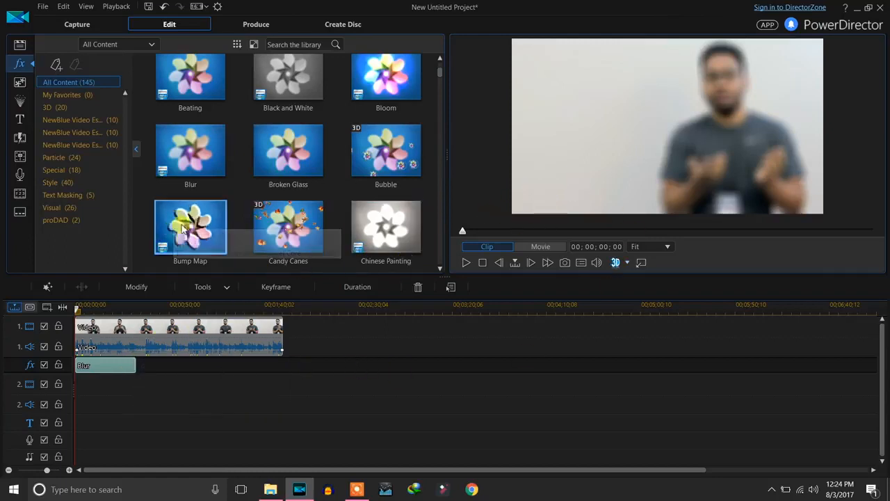
{"action": "left_click", "coordinate": [122, 335]}
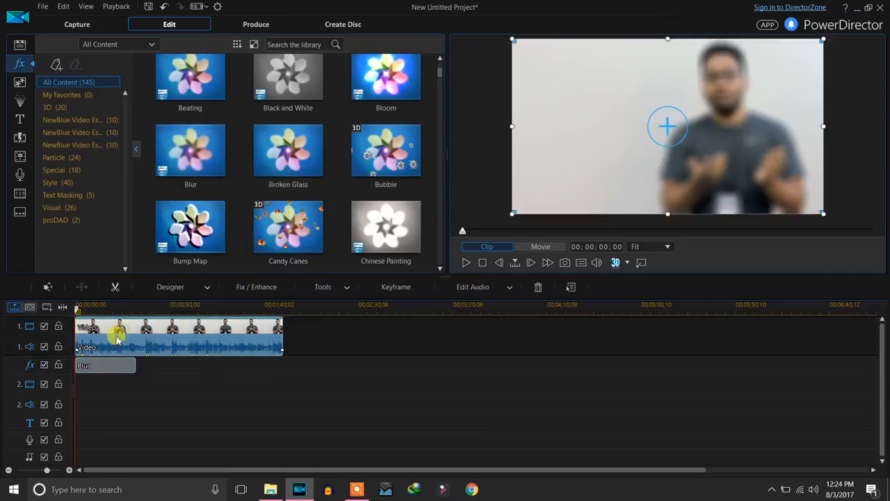
{"action": "left_click", "coordinate": [108, 371]}
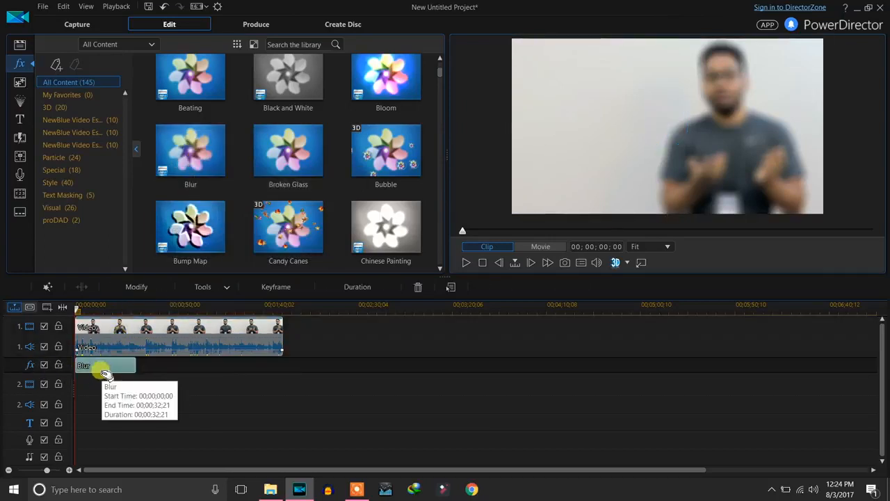
{"action": "mouse_move", "coordinate": [140, 369]}
{"action": "left_mouse_down"}
{"action": "mouse_move", "coordinate": [104, 374]}
{"action": "mouse_move", "coordinate": [129, 369]}
{"action": "left_mouse_up"}
{"action": "left_click", "coordinate": [171, 365]}
{"action": "left_click", "coordinate": [115, 366]}
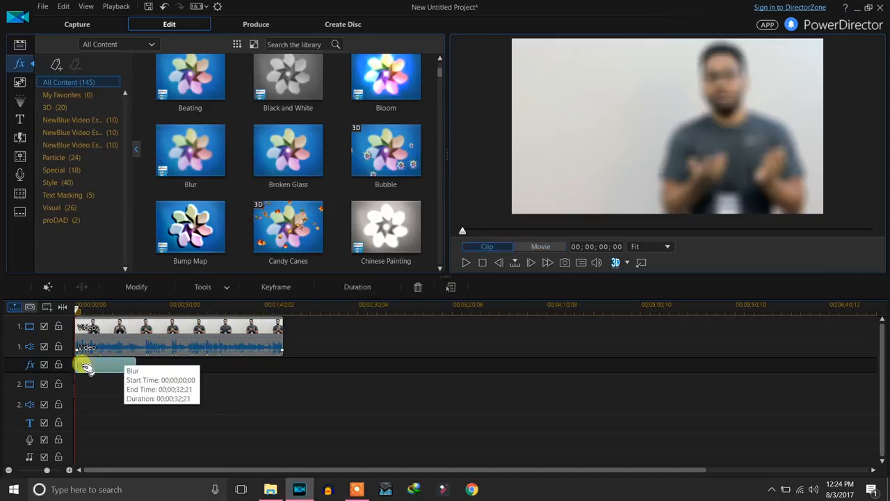
{"action": "left_click", "coordinate": [152, 365]}
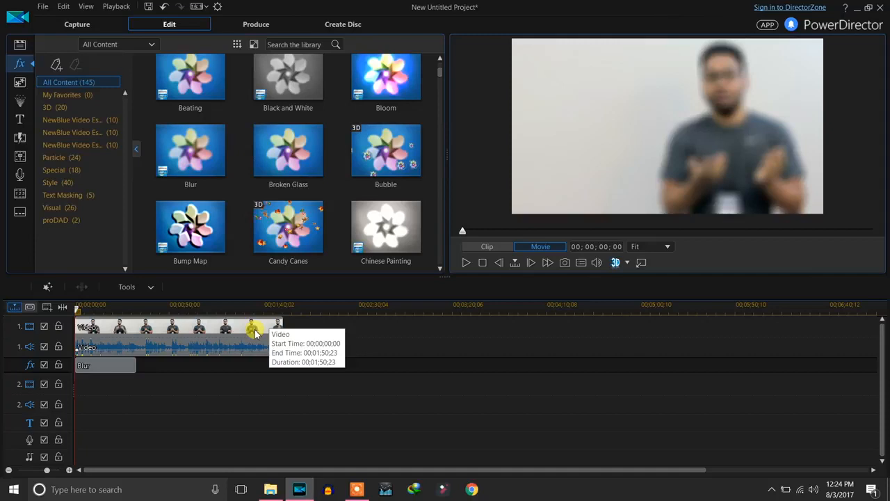
{"action": "left_click", "coordinate": [118, 366]}
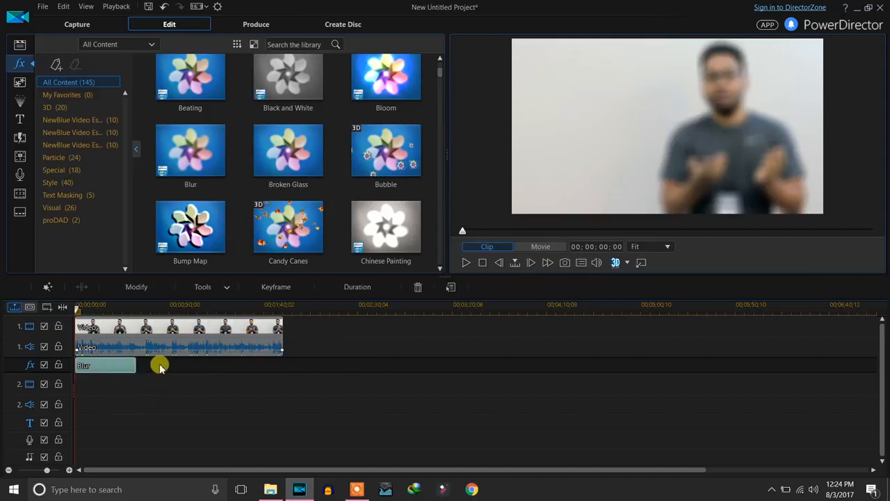
{"action": "left_click", "coordinate": [159, 331]}
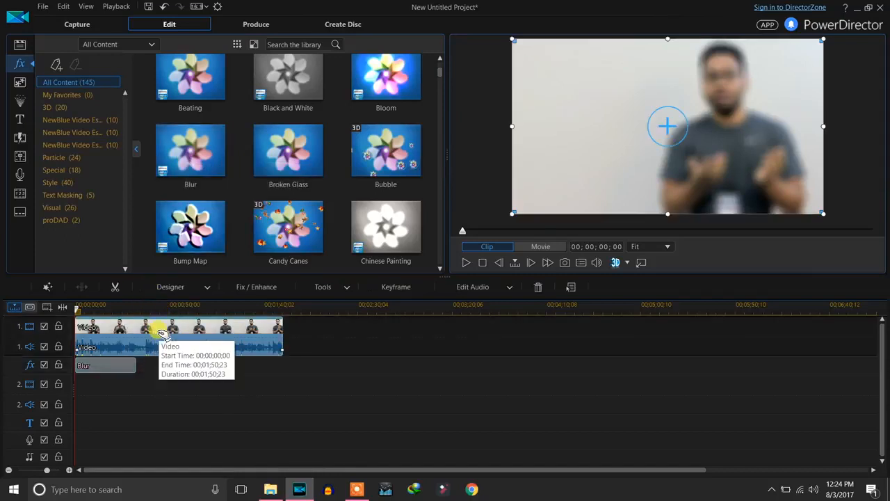
{"action": "left_click", "coordinate": [115, 367]}
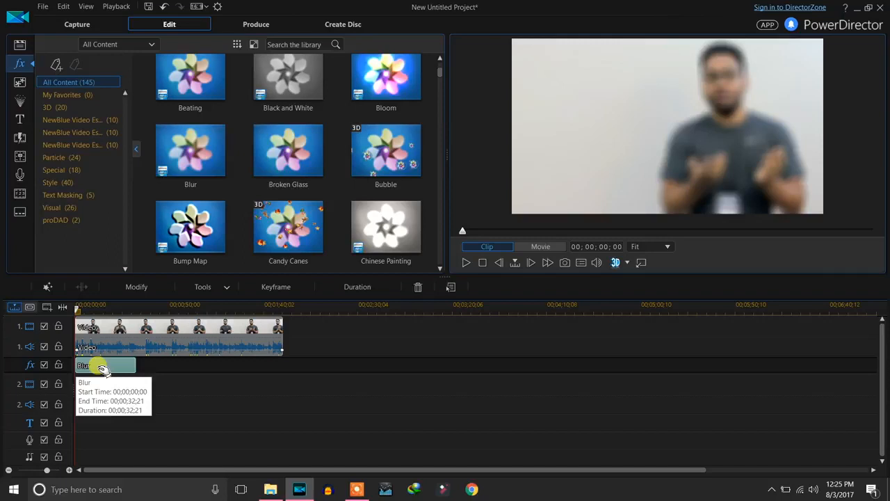
{"action": "left_click", "coordinate": [110, 329]}
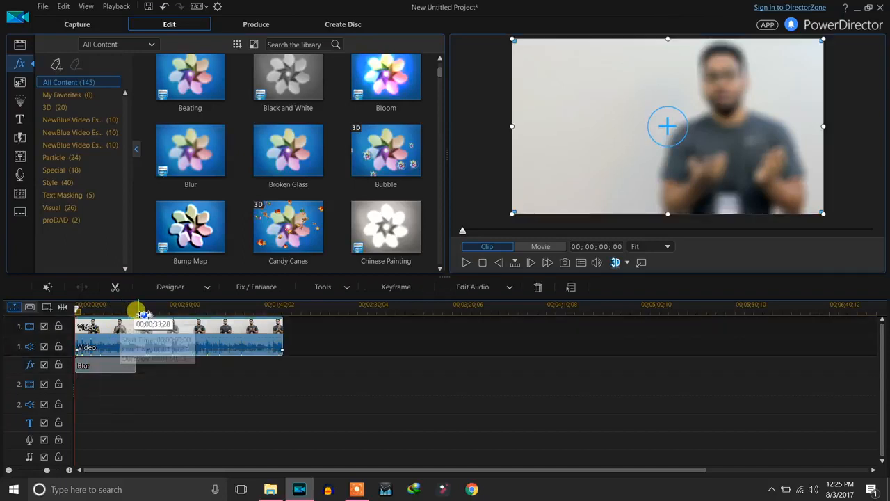
Open the settings of the Blur effect on the effect track and set its Degree to 11.
{"action": "left_click", "coordinate": [92, 365]}
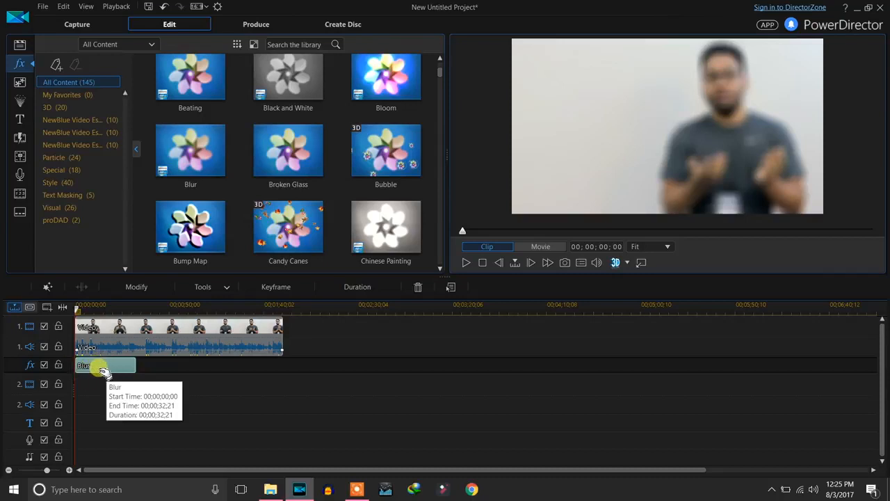
{"action": "left_click", "coordinate": [135, 287]}
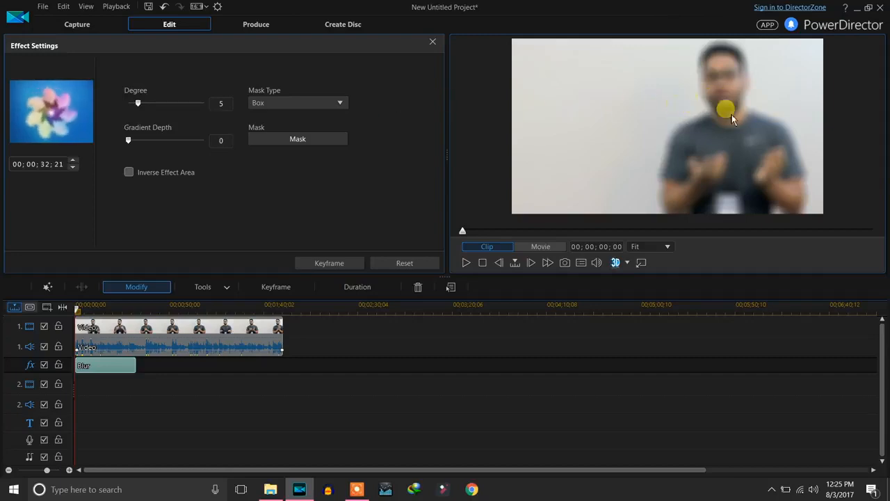
{"action": "left_click_drag", "start_coordinate": [139, 105], "coordinate": [126, 144]}
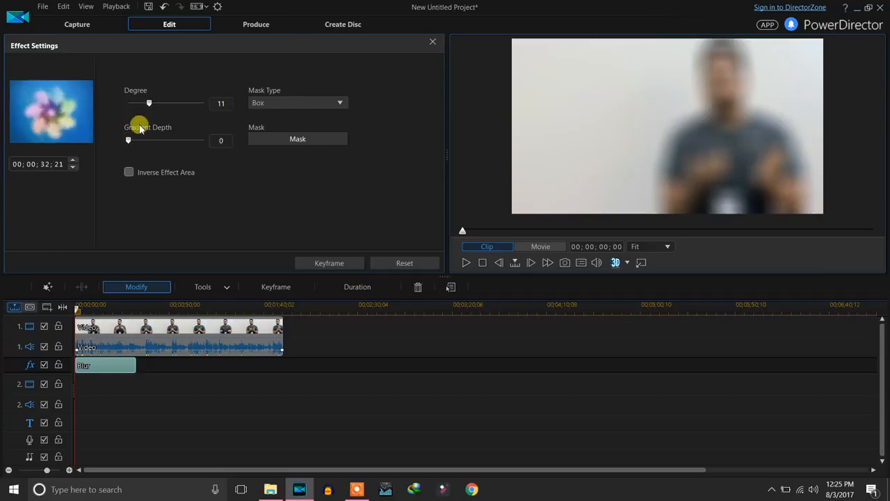
Change the Blur's mask type to Circle and shrink the mask to cover only the speaker's head.
{"action": "left_click", "coordinate": [265, 105]}
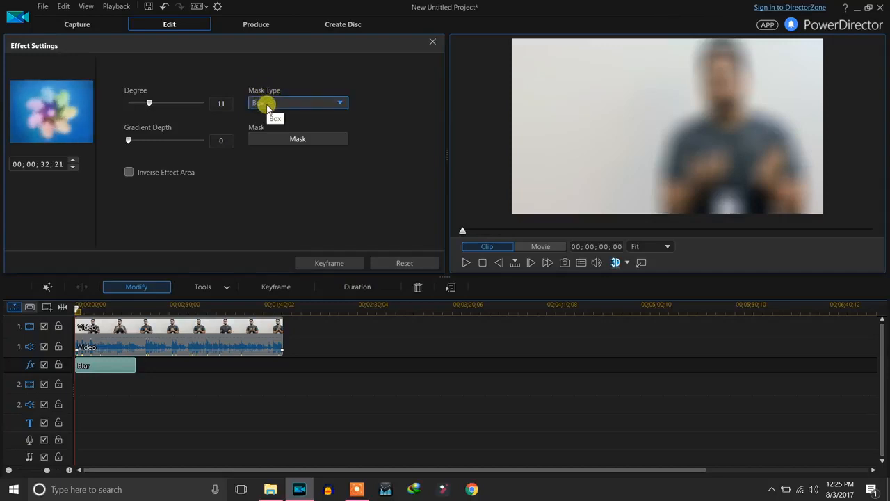
{"action": "left_click", "coordinate": [276, 104]}
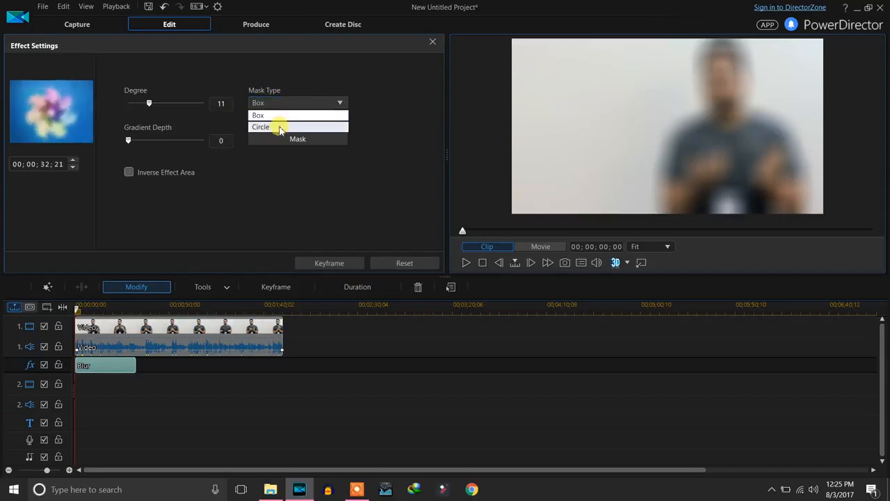
{"action": "left_click", "coordinate": [281, 123]}
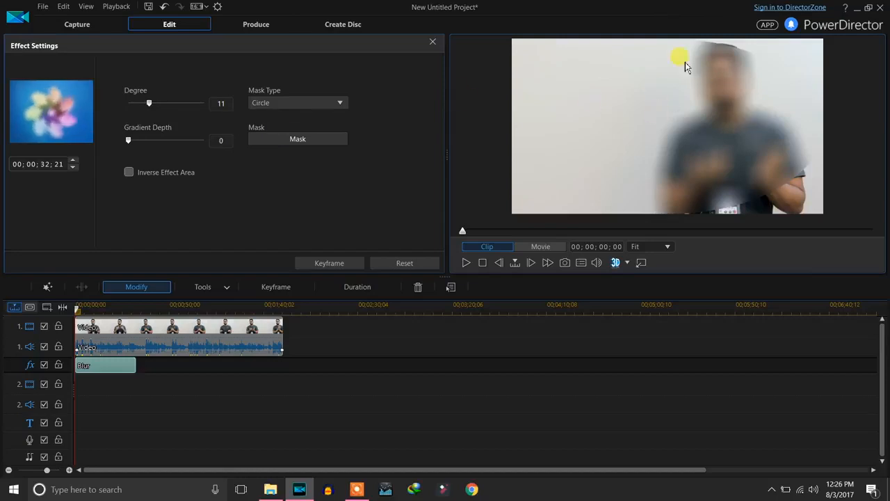
{"action": "left_click", "coordinate": [298, 140]}
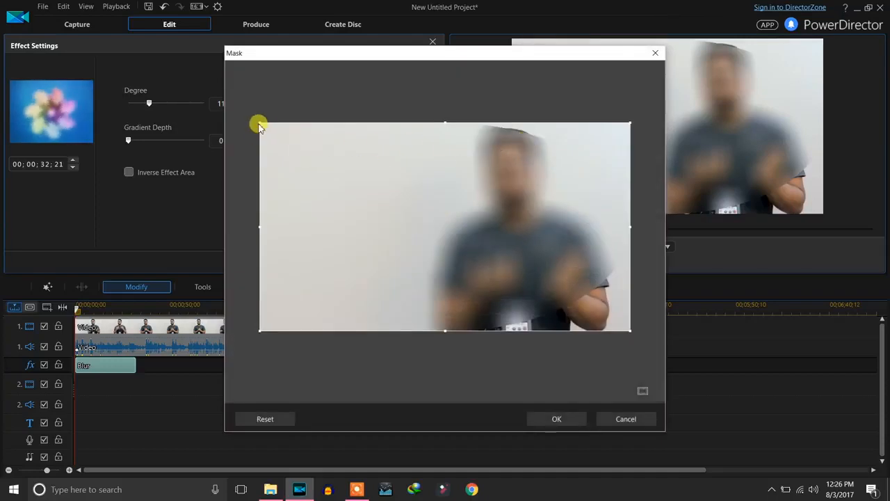
{"action": "left_click_drag", "start_coordinate": [259, 123], "coordinate": [526, 167]}
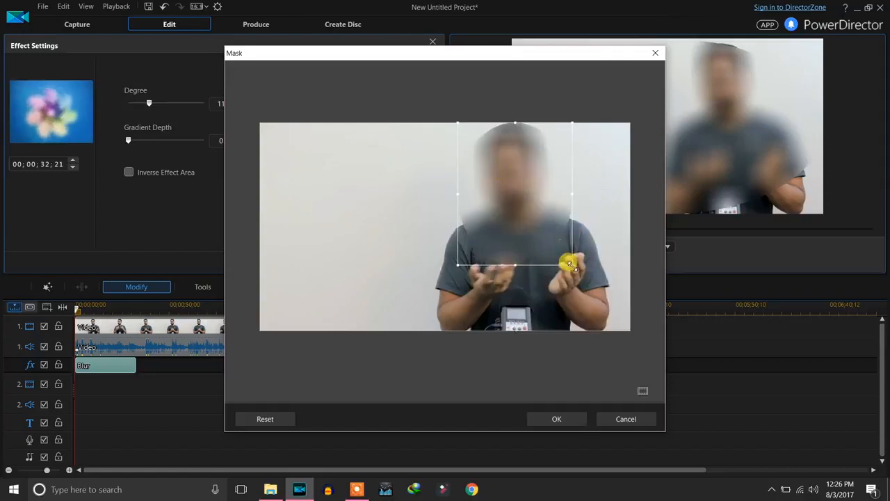
{"action": "left_click_drag", "start_coordinate": [572, 265], "coordinate": [526, 194]}
{"action": "left_click", "coordinate": [562, 417]}
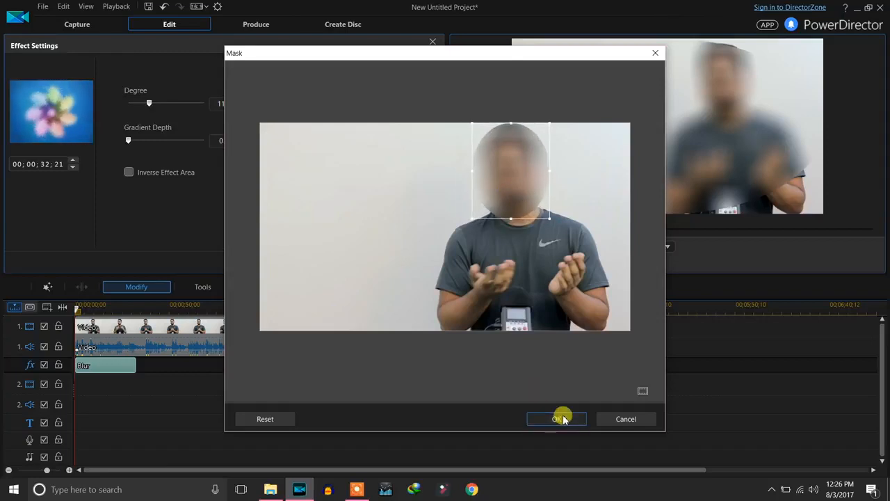
{"action": "left_click", "coordinate": [469, 263]}
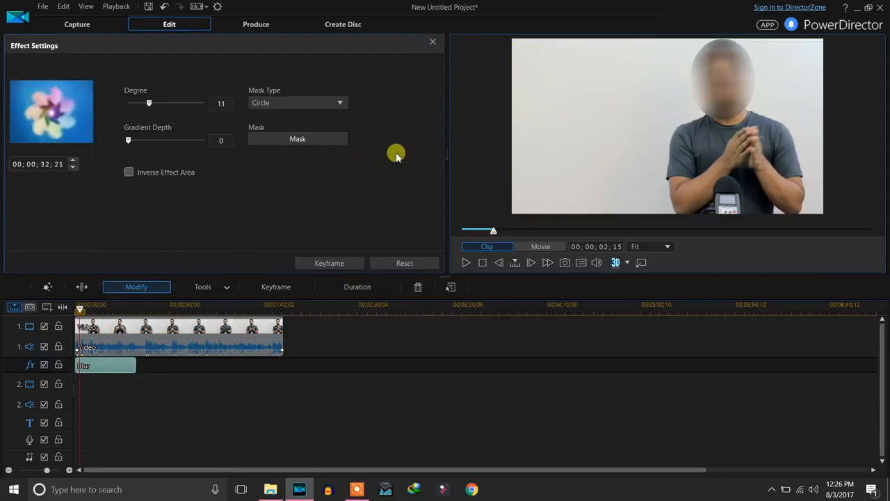
{"action": "left_click", "coordinate": [437, 44]}
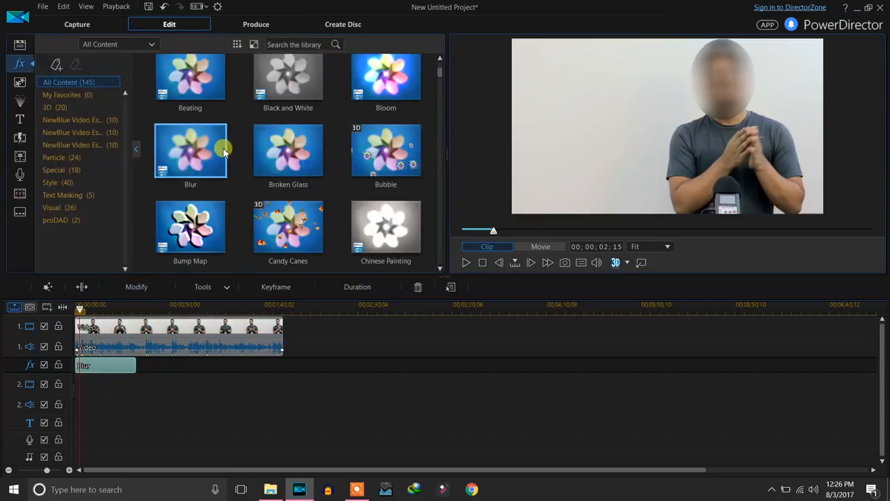
Apply a second Blur directly to the video clip on track 1 and shrink its box mask to the recorder.
{"action": "left_click", "coordinate": [137, 325]}
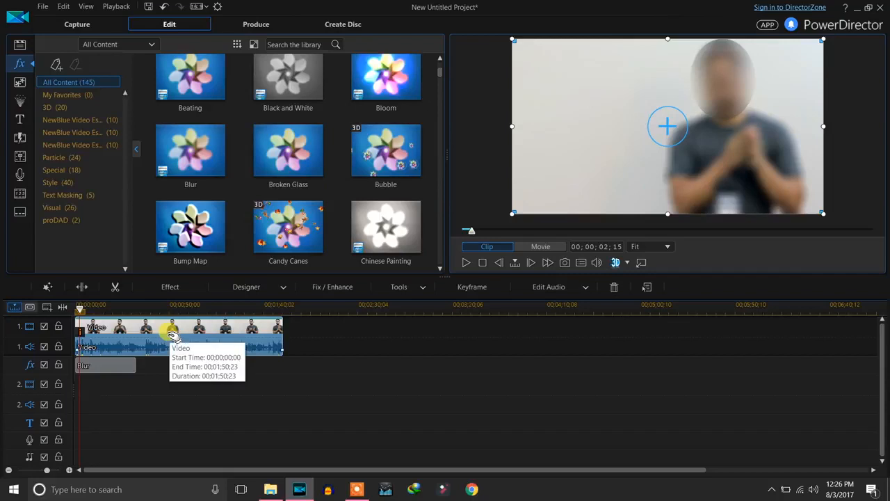
{"action": "left_click", "coordinate": [167, 289]}
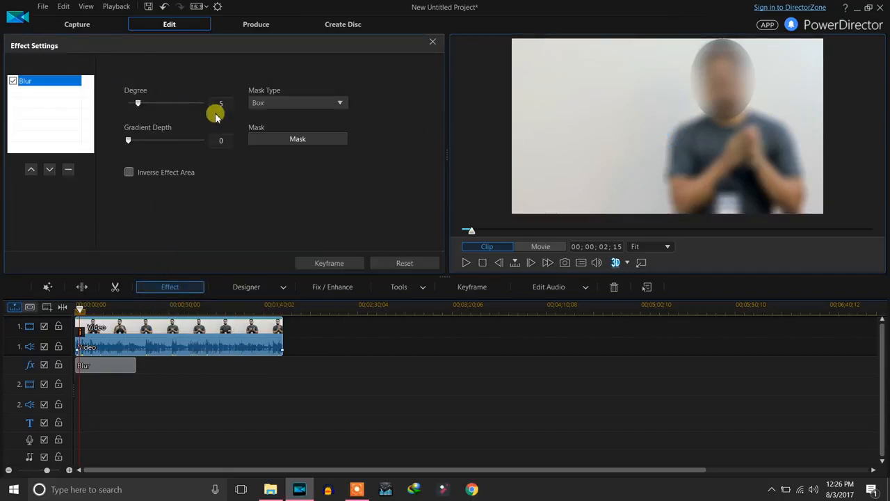
{"action": "left_click", "coordinate": [290, 137]}
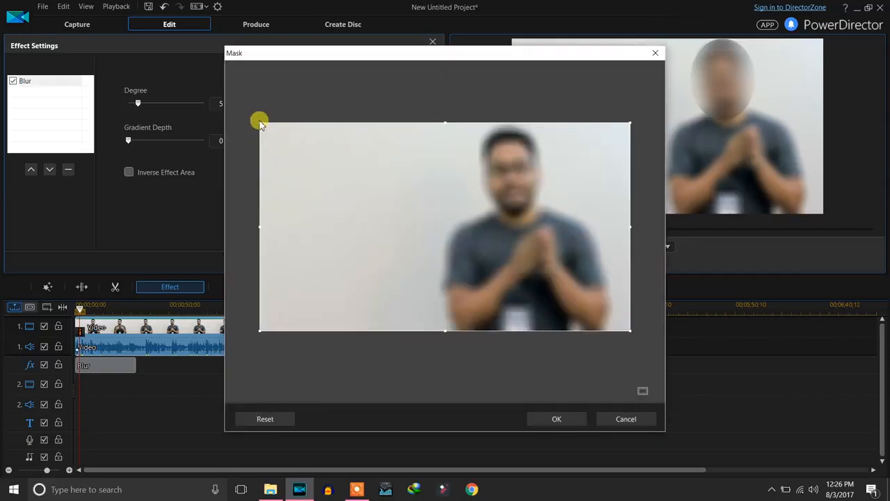
{"action": "left_click_drag", "start_coordinate": [446, 207], "coordinate": [533, 310]}
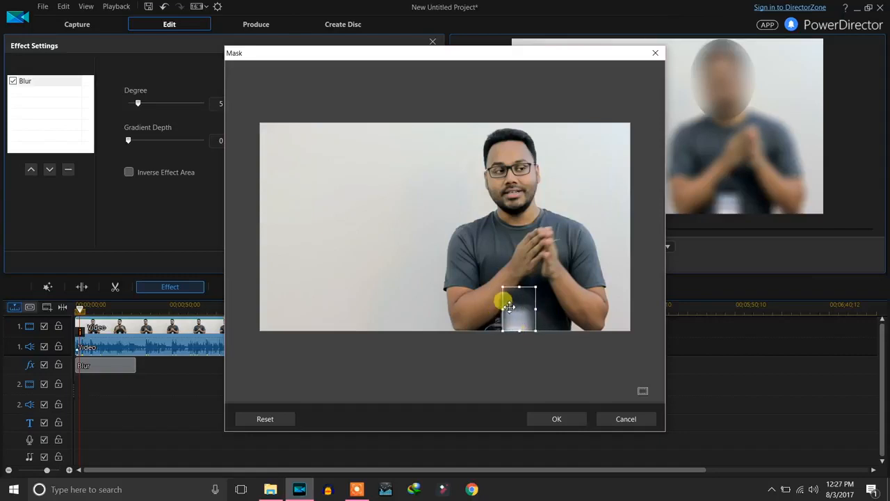
{"action": "left_click", "coordinate": [553, 418]}
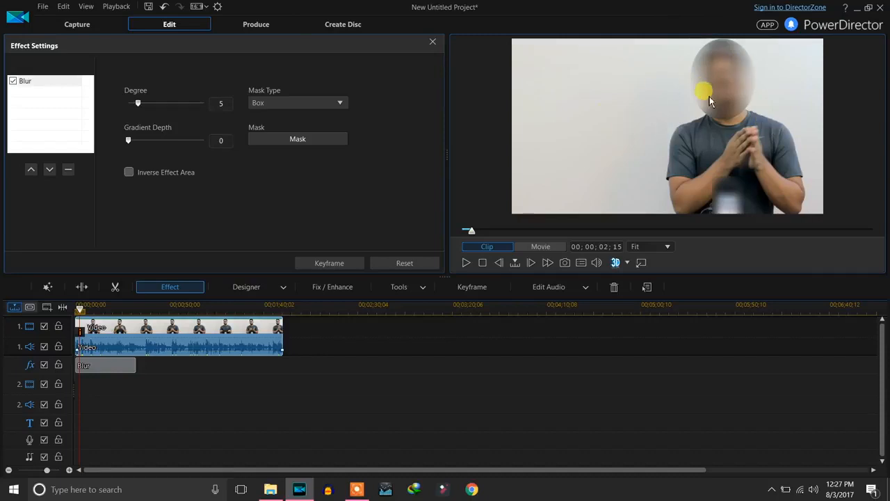
Invert the effect area of the clip's Blur and of the Blur on the effect track.
{"action": "left_click", "coordinate": [129, 172]}
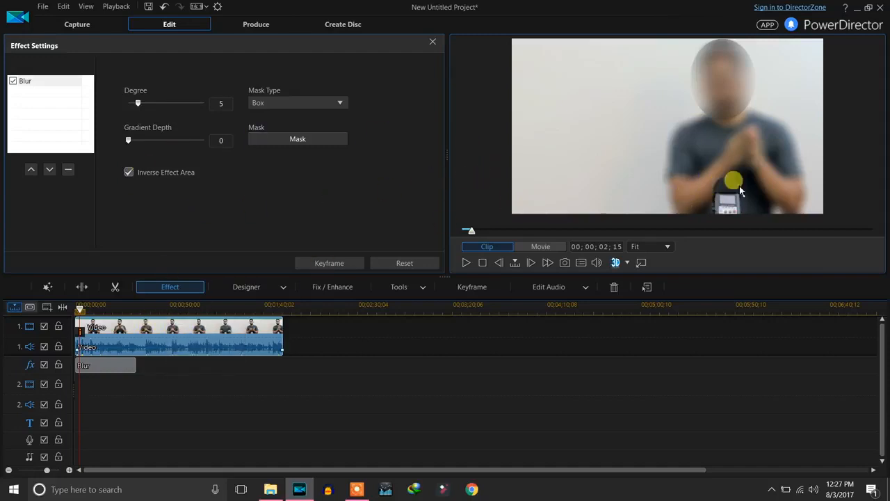
{"action": "left_click", "coordinate": [123, 366]}
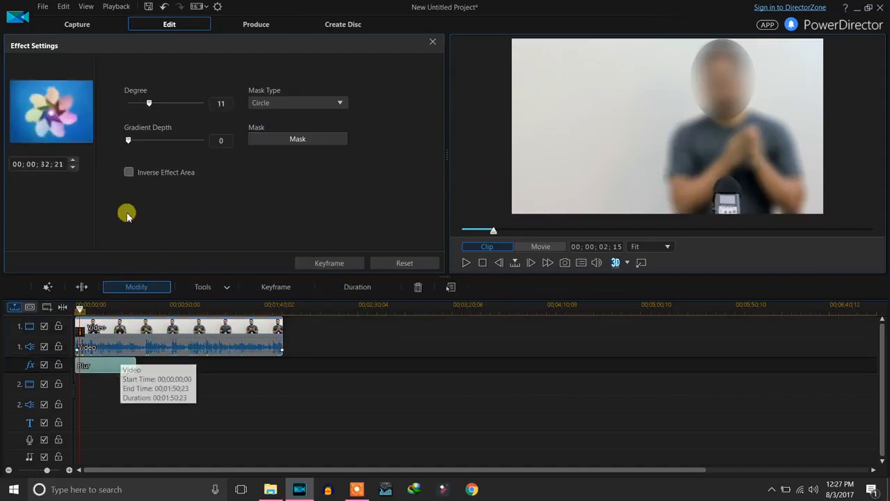
{"action": "left_click", "coordinate": [128, 172]}
Turn off Inverse Effect Area for the video clip's own Blur and close its settings.
{"action": "left_click", "coordinate": [120, 328]}
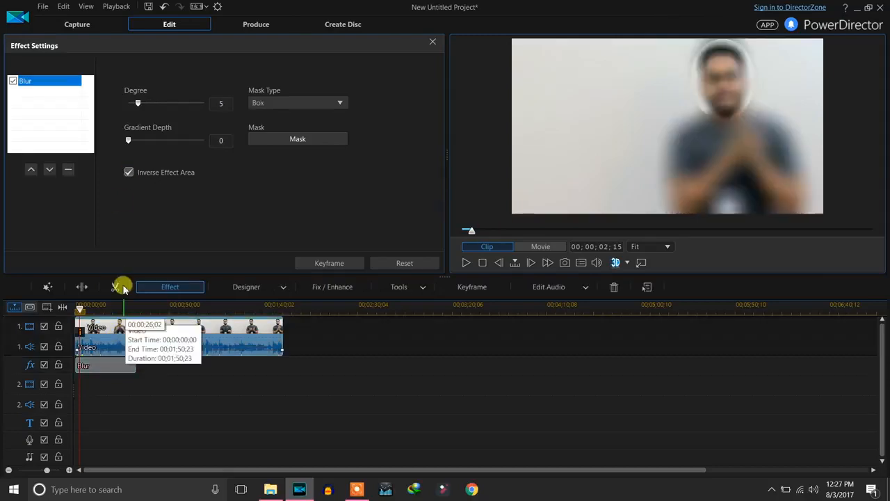
{"action": "left_click", "coordinate": [130, 172]}
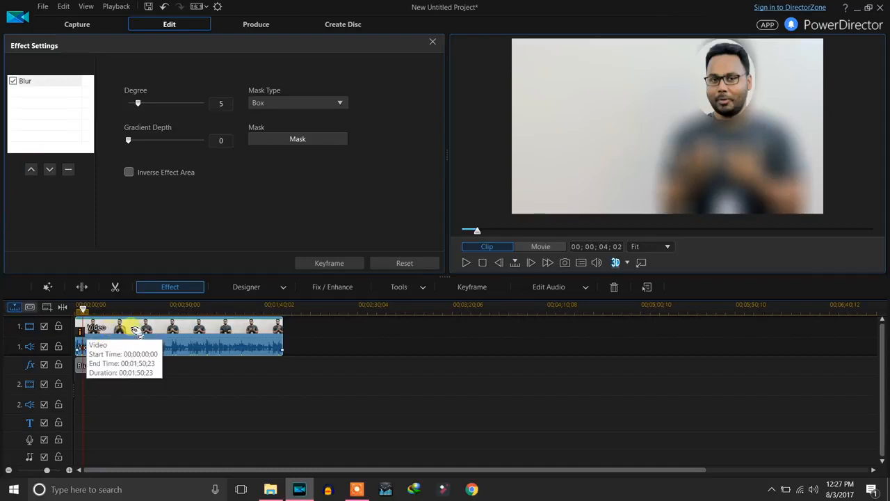
{"action": "left_click", "coordinate": [433, 42]}
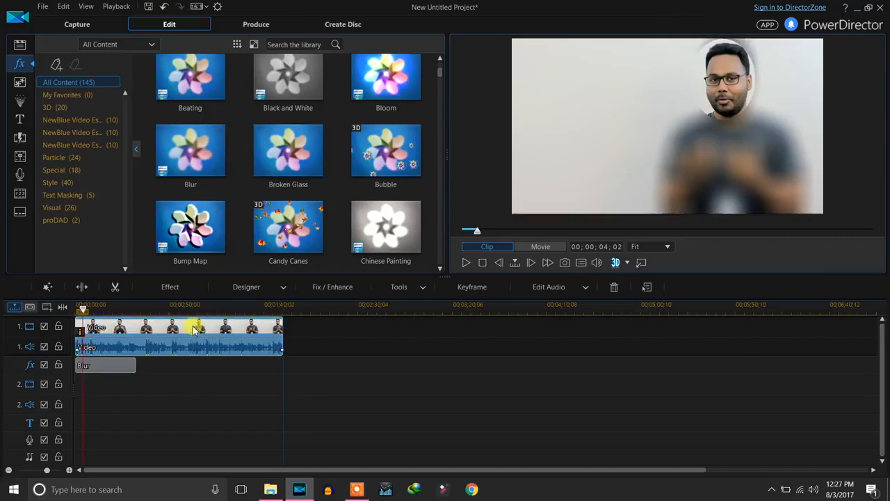
Apply Broken Glass to the video clip as an additional effect and disable Blur in the clip's effect list.
{"action": "left_click", "coordinate": [172, 286]}
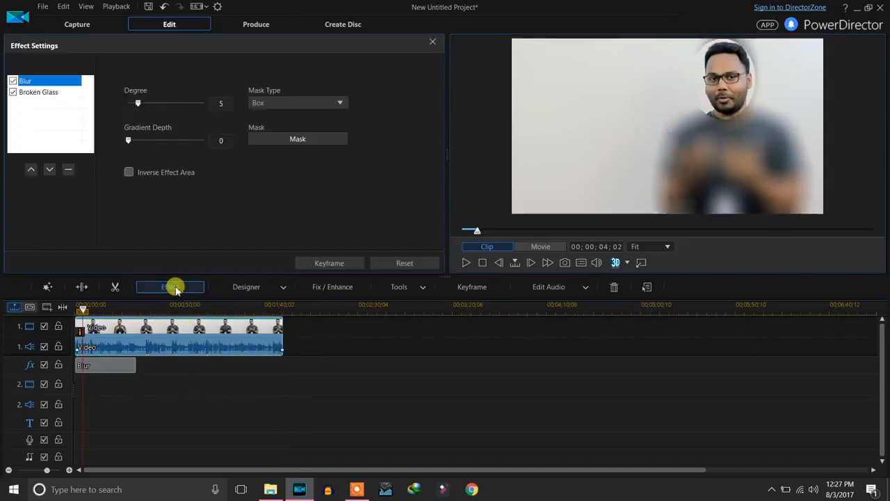
{"action": "left_click", "coordinate": [38, 95]}
{"action": "left_click", "coordinate": [45, 82]}
{"action": "left_click", "coordinate": [45, 96]}
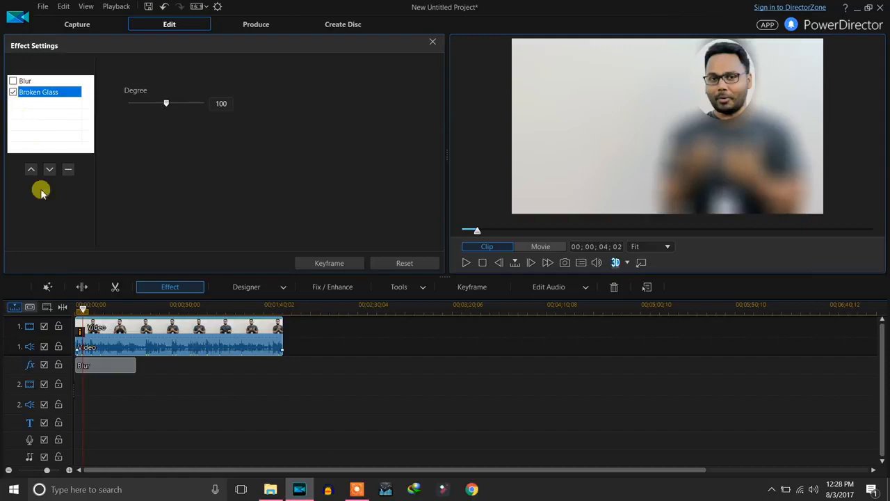
Disable the effect track holding Blur and play the video clip to preview Broken Glass alone.
{"action": "left_click", "coordinate": [44, 366]}
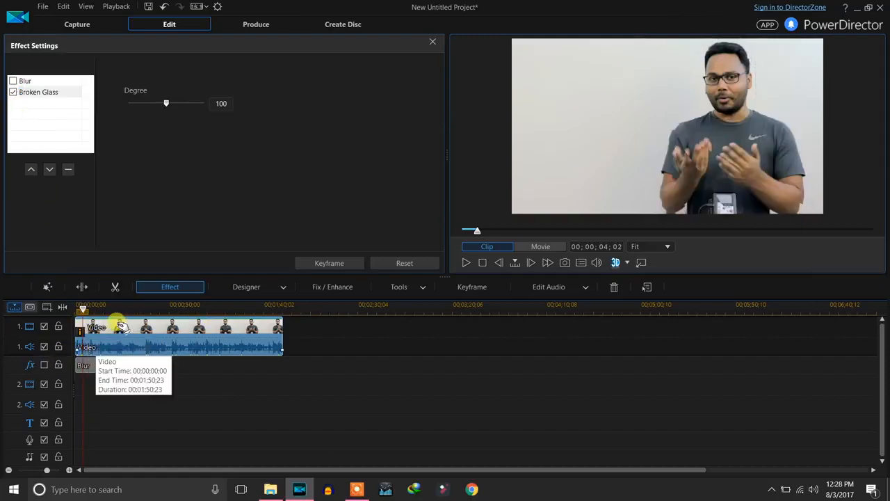
{"action": "key", "text": "space"}
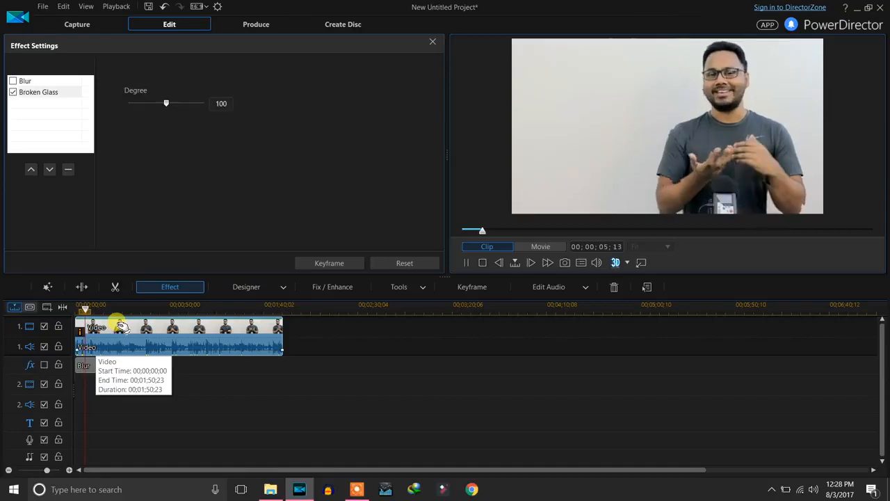
{"action": "key", "text": "space"}
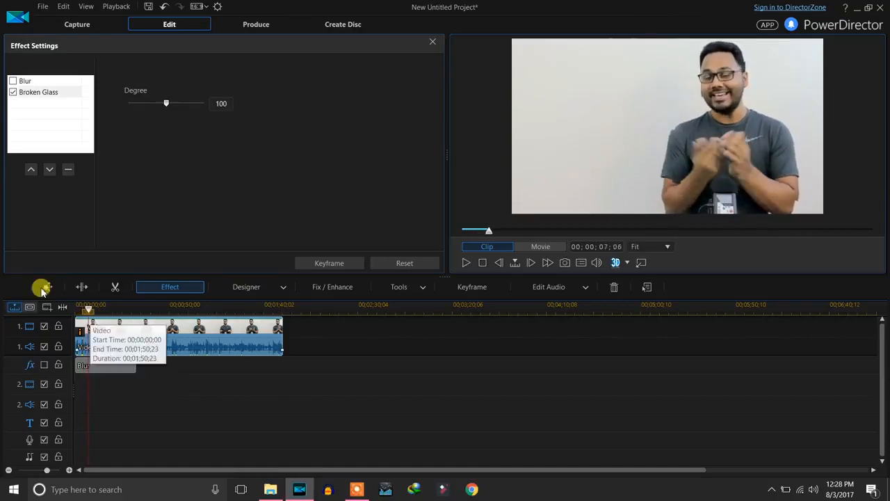
Set the Degree of the clip's Broken Glass effect to 59 and close the effect settings.
{"action": "left_click", "coordinate": [33, 83]}
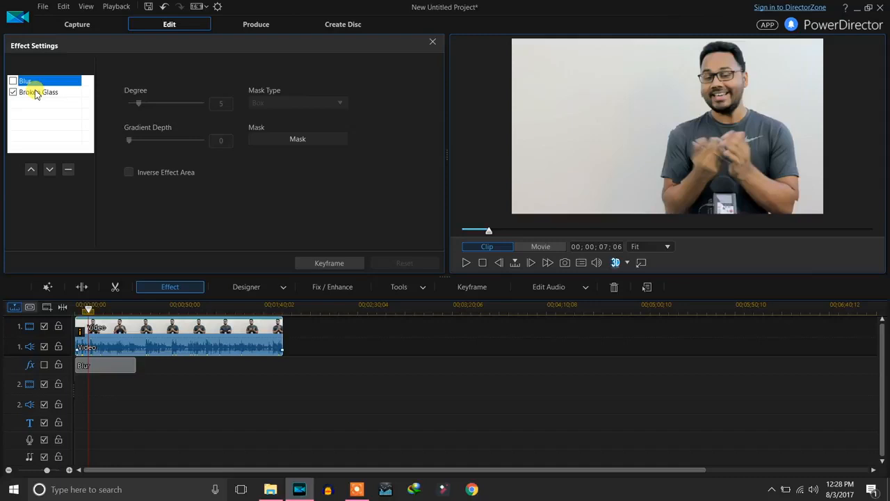
{"action": "left_click", "coordinate": [35, 92]}
{"action": "left_click_drag", "start_coordinate": [169, 104], "coordinate": [155, 117]}
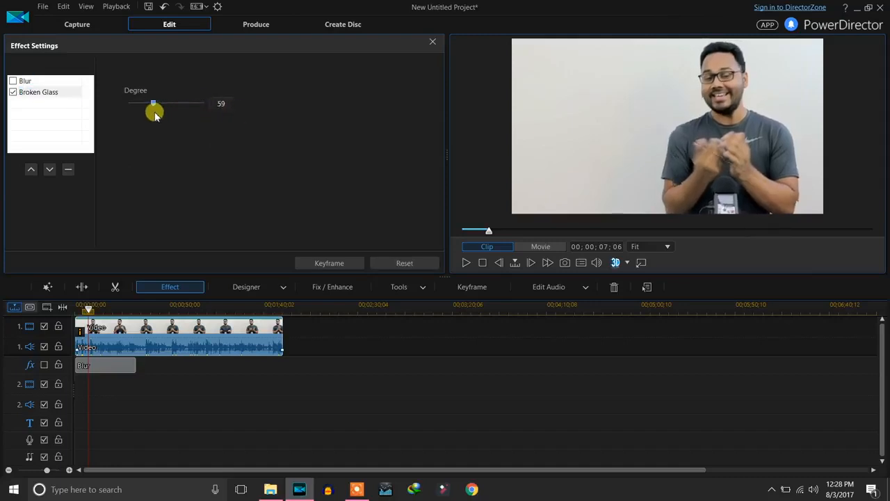
{"action": "left_click", "coordinate": [430, 42]}
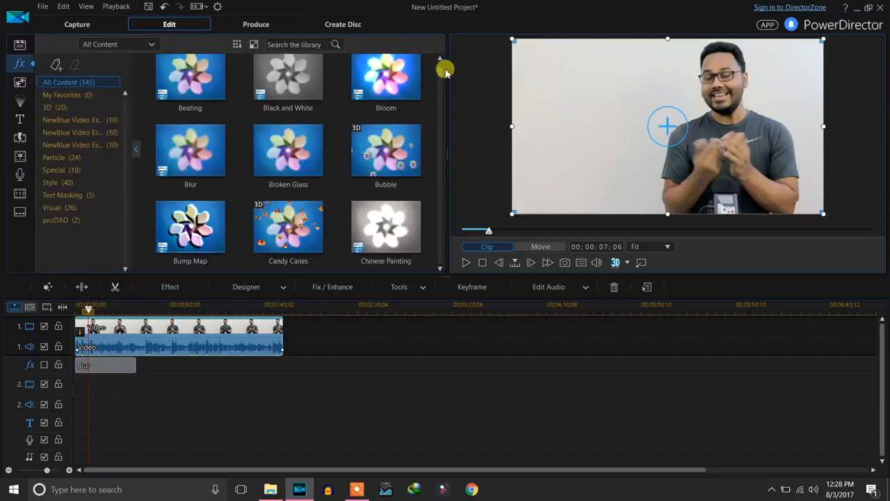
Apply the Snow and Snow 2 effects directly to the video clip on track 1 and preview them.
{"action": "left_click_drag", "start_coordinate": [438, 75], "coordinate": [453, 224]}
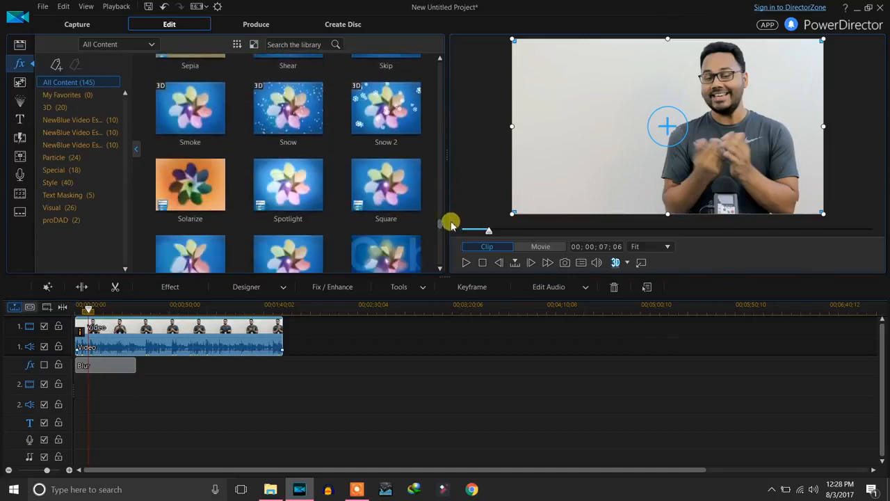
{"action": "left_click_drag", "start_coordinate": [288, 110], "coordinate": [160, 324]}
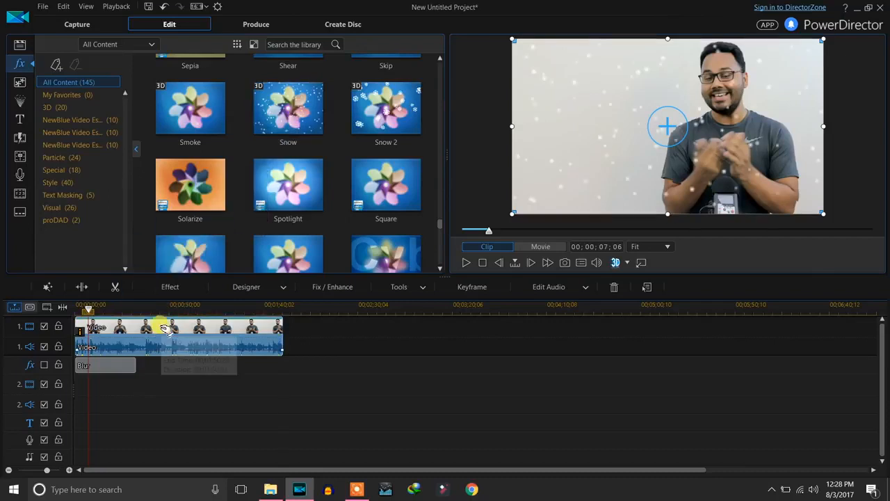
{"action": "key", "text": "space"}
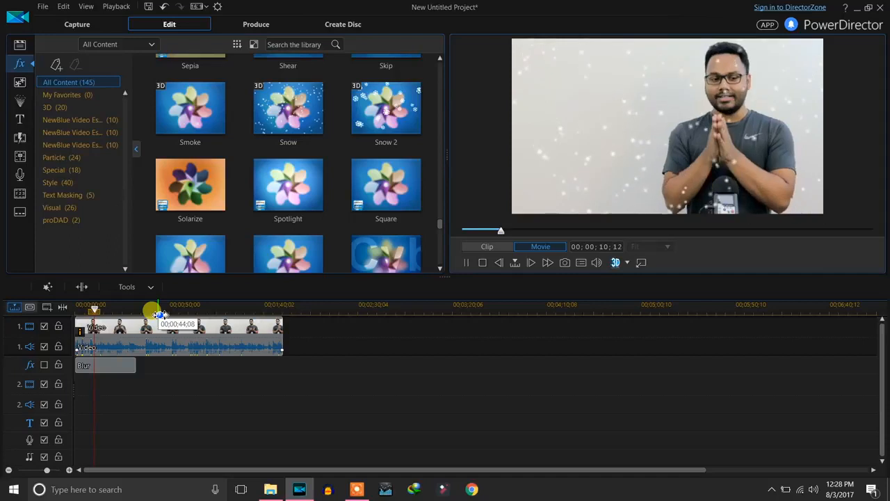
{"action": "left_click", "coordinate": [402, 120]}
{"action": "left_click_drag", "start_coordinate": [403, 119], "coordinate": [213, 322]}
{"action": "key", "text": "space"}
{"action": "key", "text": "space"}
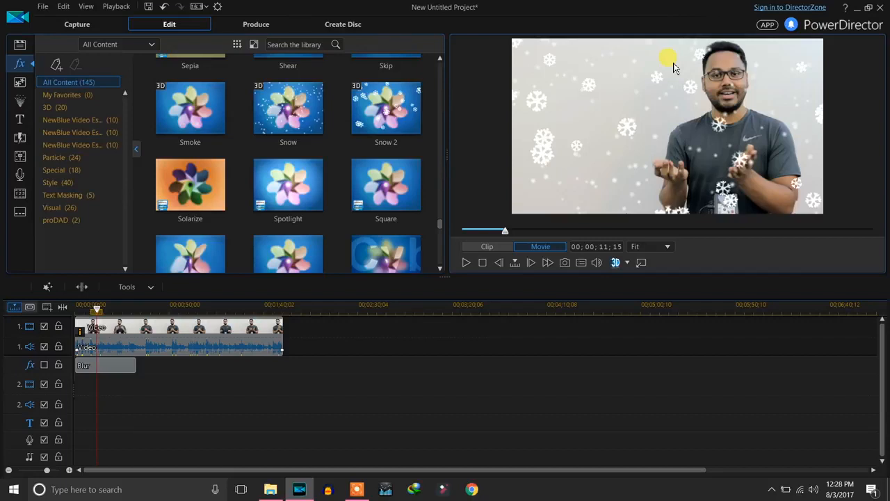
Apply the Lightning effect to the video clip on track 1 and play the result.
{"action": "left_click", "coordinate": [209, 104]}
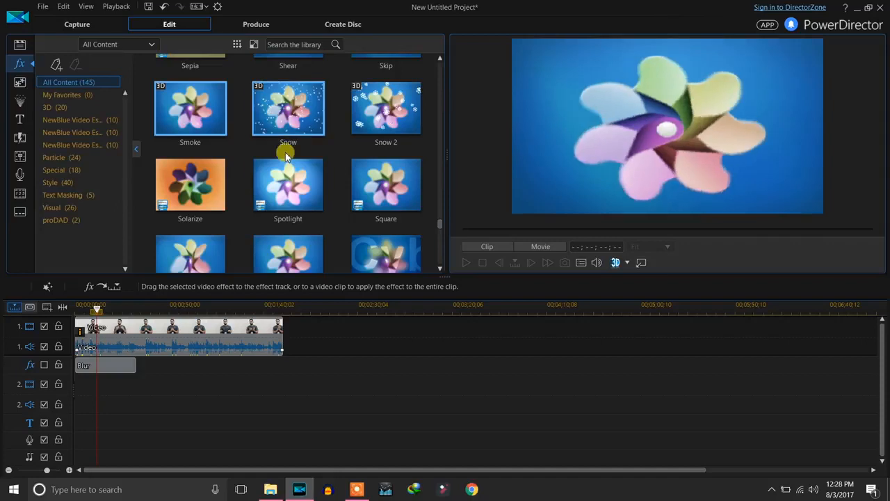
{"action": "scroll", "coordinate": [436, 174], "scroll_direction": "down", "scroll_amount": 1}
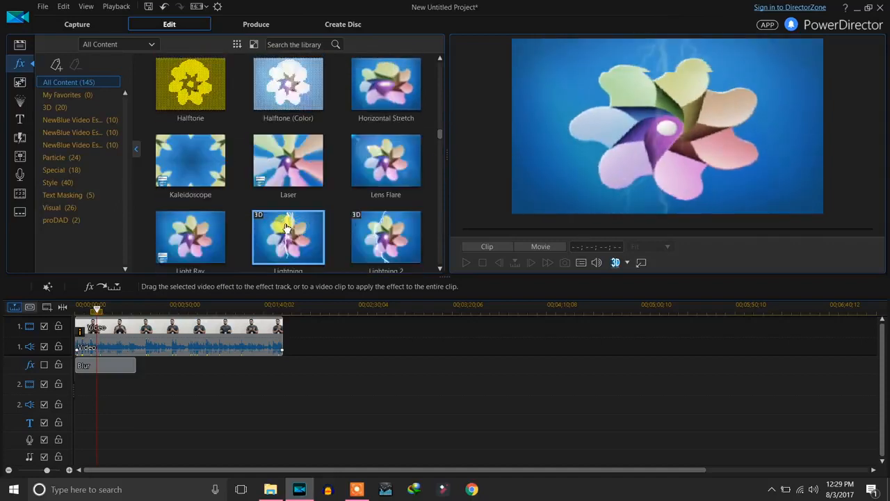
{"action": "left_click_drag", "start_coordinate": [292, 243], "coordinate": [195, 331]}
{"action": "key", "text": "space"}
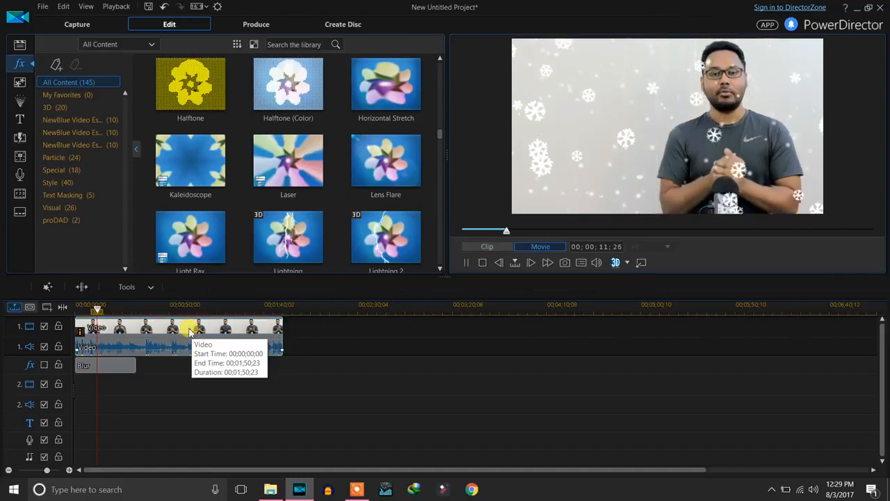
In the video clip's effect settings, set Lightning's Y Offset to 188 and its Size to 151.
{"action": "left_click", "coordinate": [141, 327]}
{"action": "left_click", "coordinate": [169, 287]}
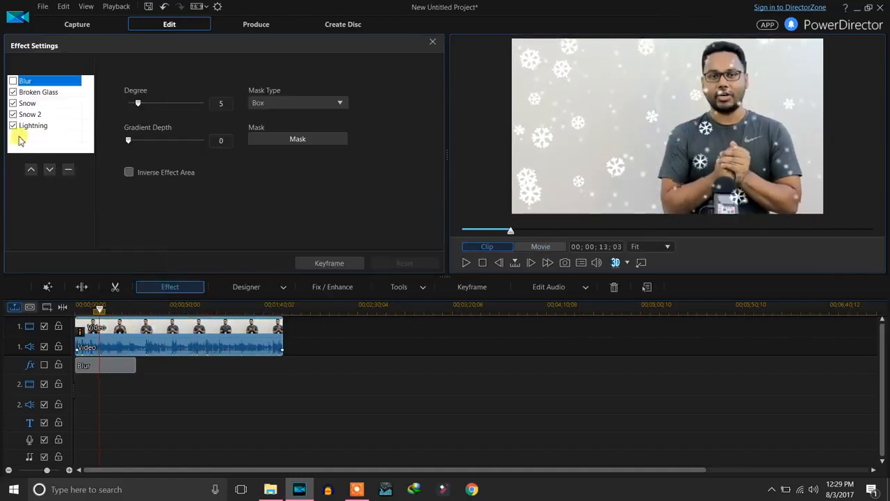
{"action": "left_click", "coordinate": [30, 96]}
{"action": "left_click", "coordinate": [30, 115]}
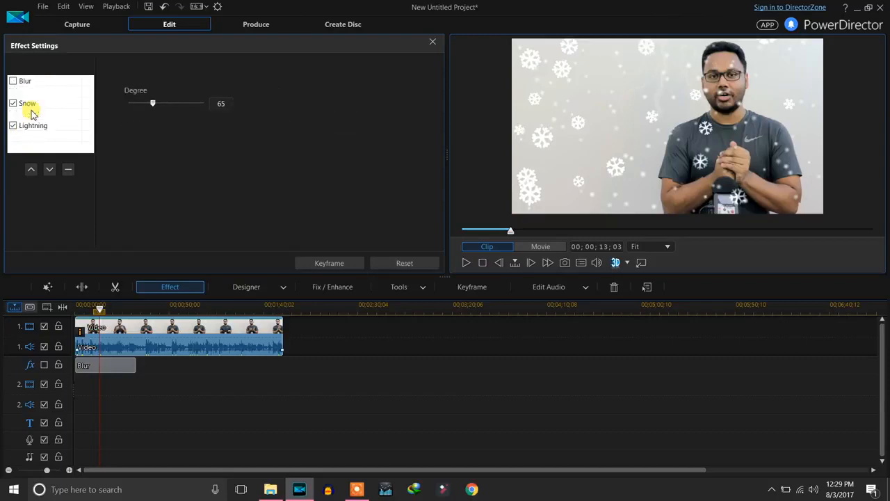
{"action": "left_click", "coordinate": [29, 81]}
{"action": "left_click", "coordinate": [36, 127]}
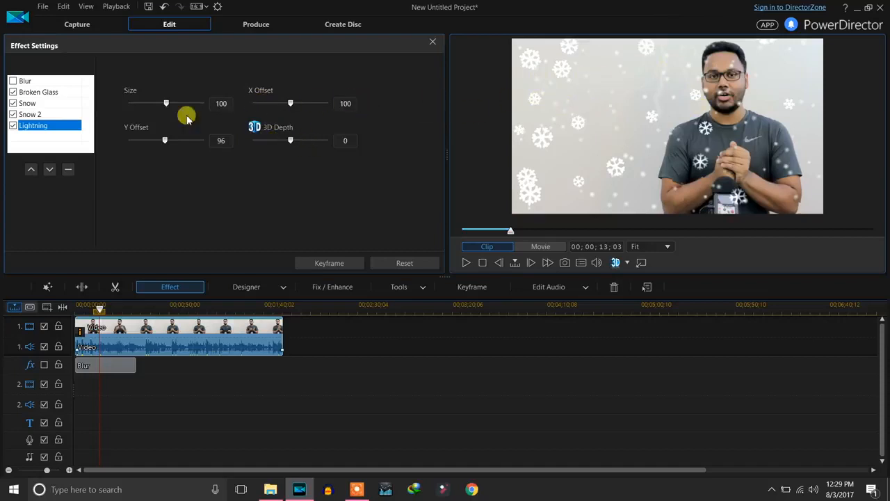
{"action": "mouse_move", "coordinate": [188, 143]}
{"action": "left_mouse_down"}
{"action": "mouse_move", "coordinate": [206, 144]}
{"action": "mouse_move", "coordinate": [198, 141]}
{"action": "left_mouse_up"}
{"action": "left_click", "coordinate": [167, 102]}
{"action": "left_click_drag", "start_coordinate": [185, 106], "coordinate": [187, 105]}
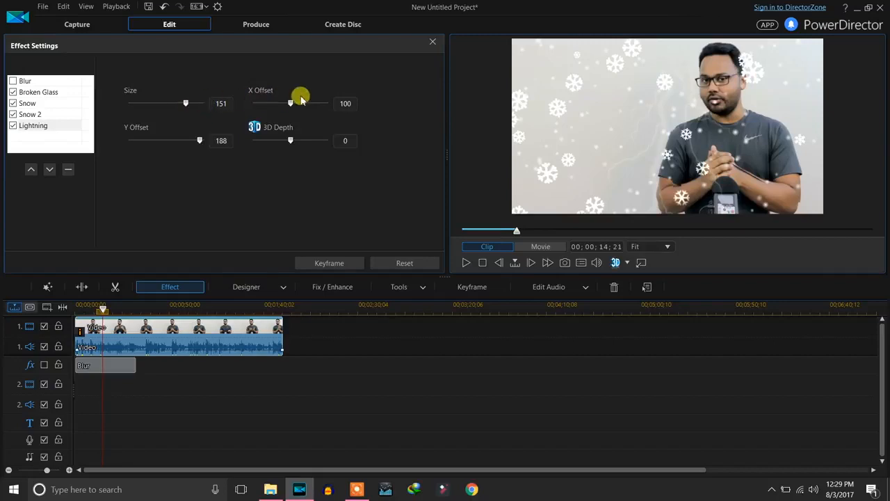
Set Lightning's X Offset to 124 and 3D Depth to 34, preview it and close the effect settings.
{"action": "left_click_drag", "start_coordinate": [308, 107], "coordinate": [299, 106]}
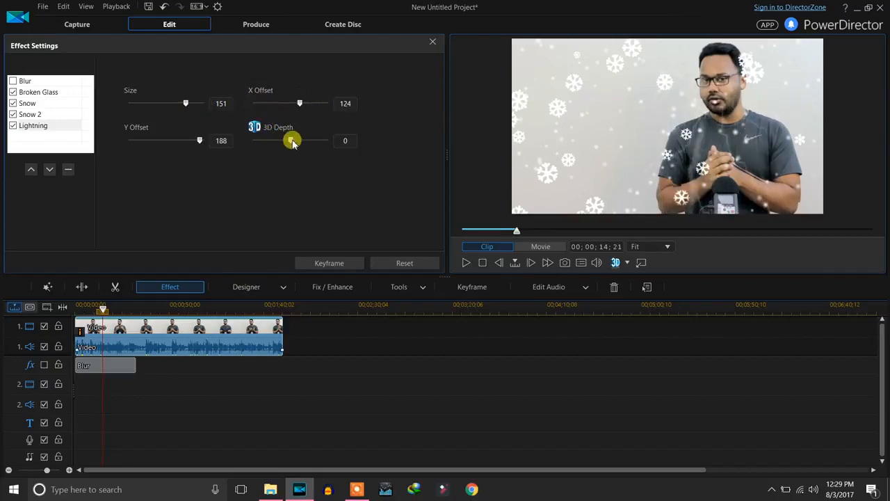
{"action": "left_click_drag", "start_coordinate": [306, 141], "coordinate": [304, 142]}
{"action": "key", "text": "space"}
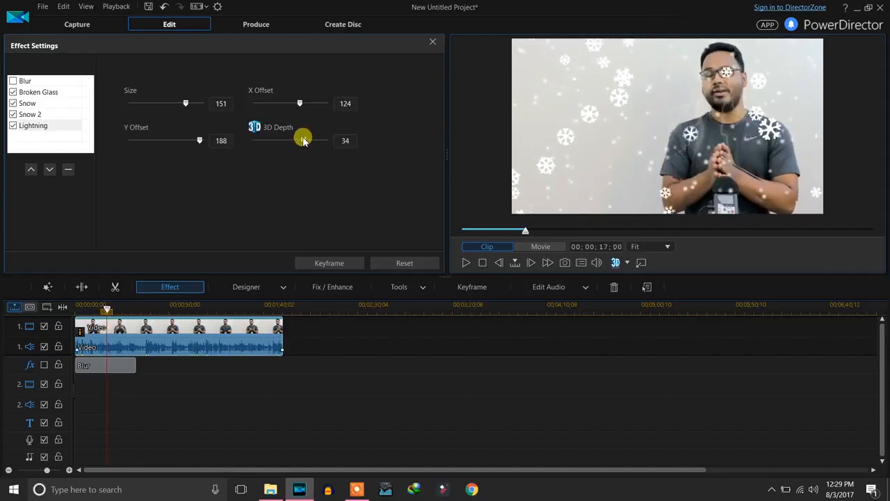
{"action": "left_click", "coordinate": [432, 43]}
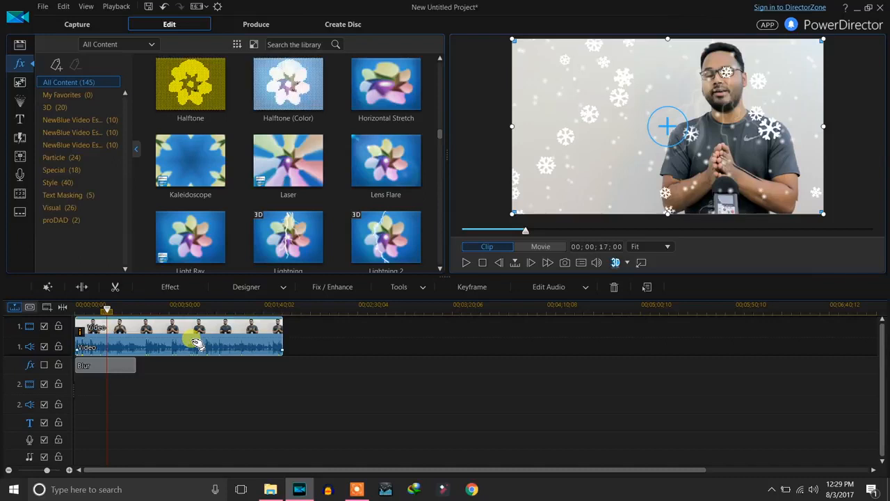
Open the video clip in Motion Tracker at 00;00;53;10 and place the selection box over the man's face.
{"action": "left_click", "coordinate": [176, 306]}
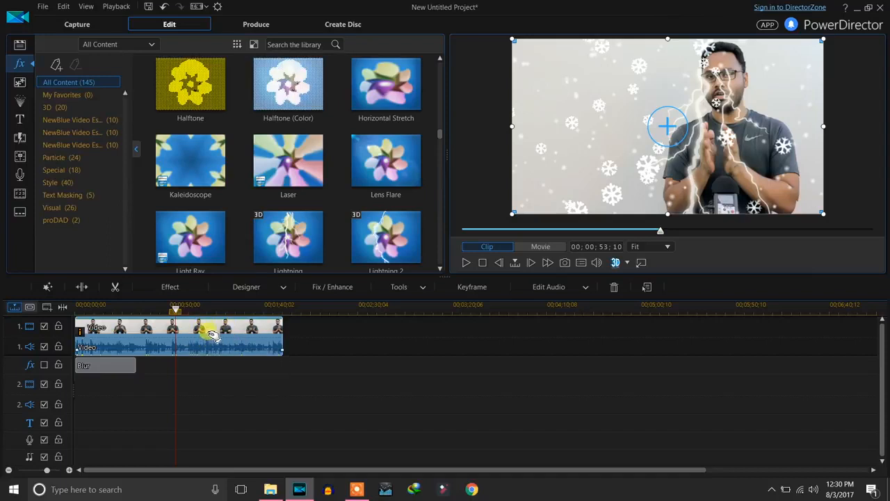
{"action": "left_click", "coordinate": [405, 289]}
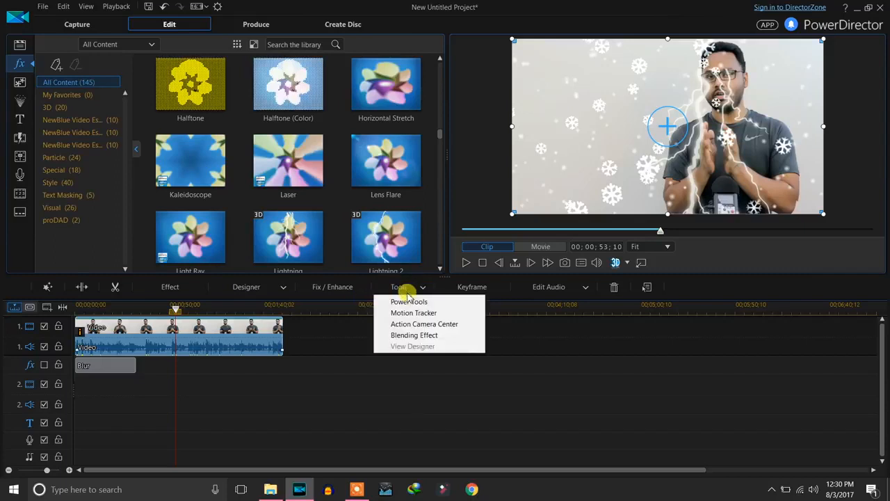
{"action": "left_click", "coordinate": [409, 314]}
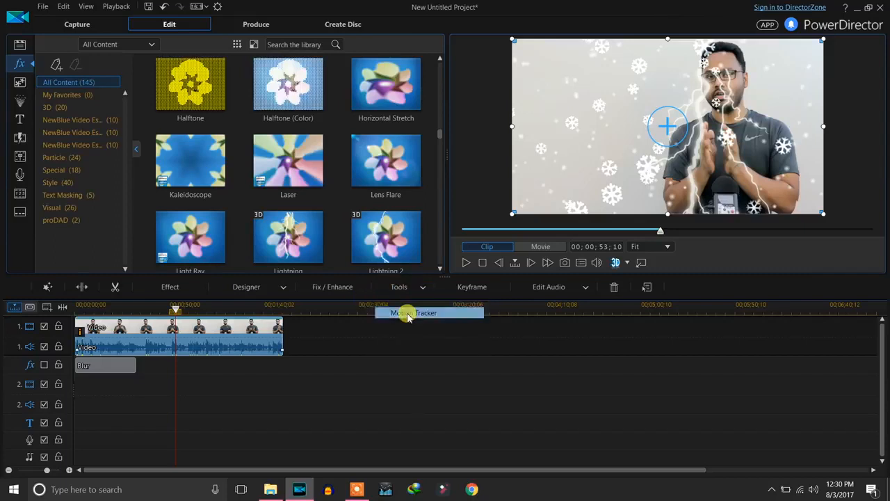
{"action": "left_click", "coordinate": [491, 273]}
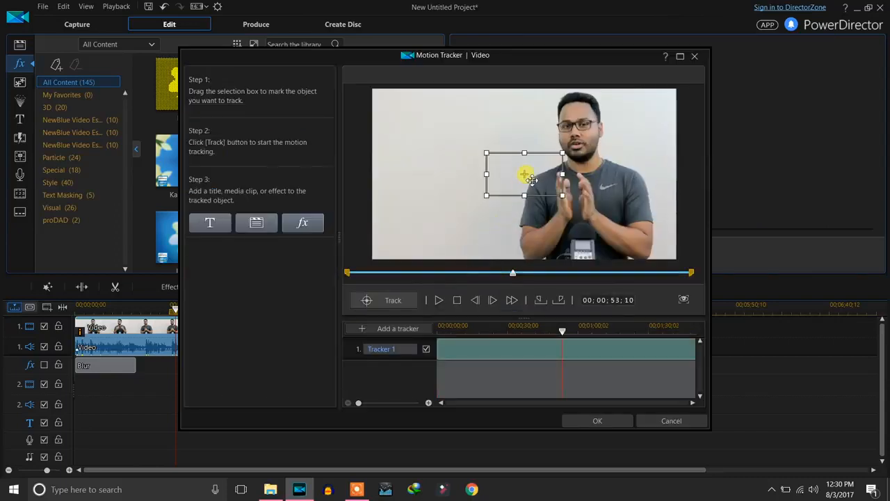
{"action": "left_click_drag", "start_coordinate": [527, 174], "coordinate": [579, 118]}
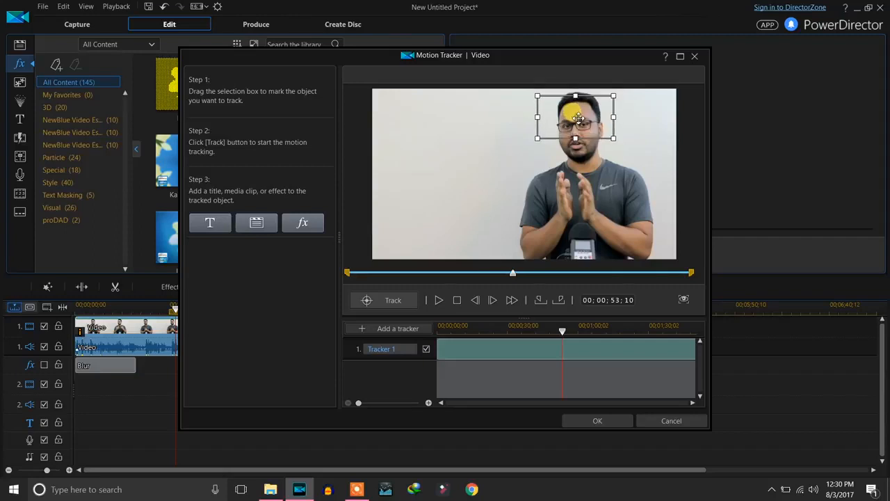
Track the man's face to about 00;01;10;27, stop tracking and return to the start of the tracked section.
{"action": "left_click", "coordinate": [381, 302]}
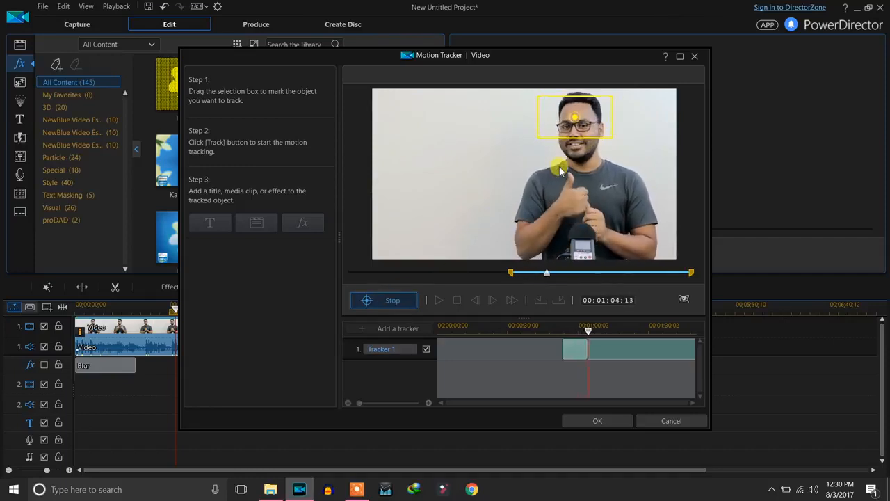
{"action": "left_click", "coordinate": [398, 304]}
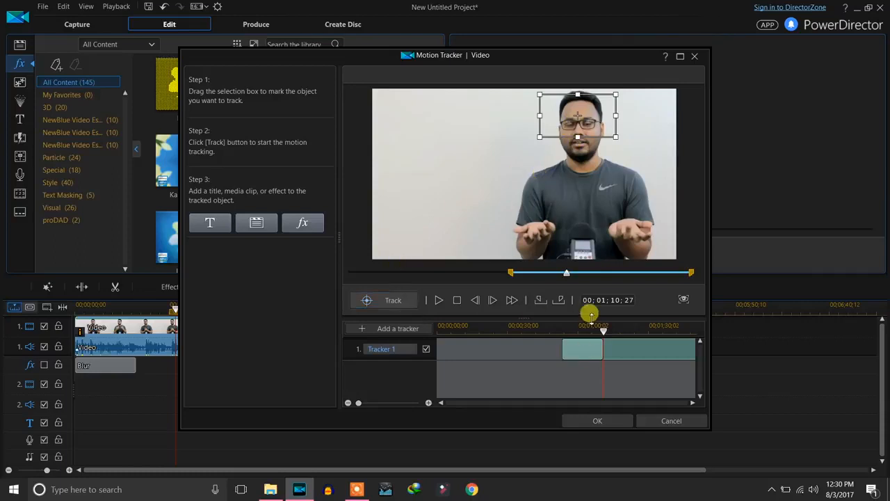
{"action": "left_click_drag", "start_coordinate": [605, 330], "coordinate": [562, 342]}
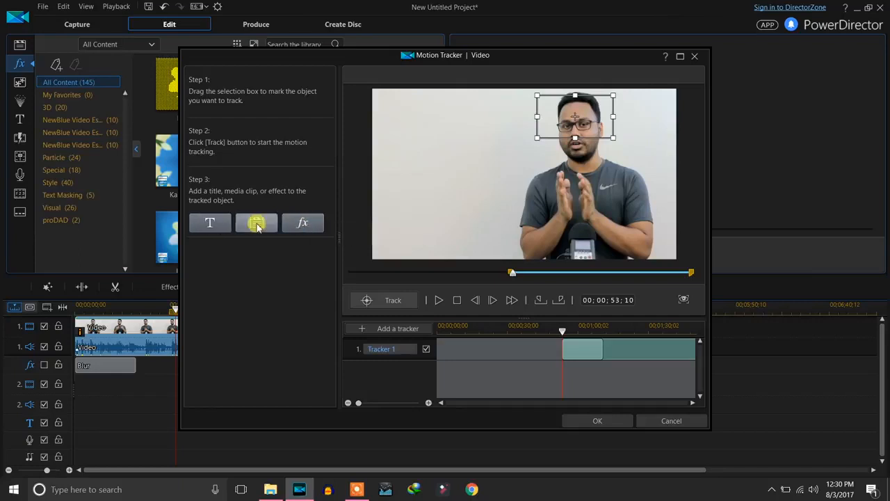
Try a Blur effect on the tracked face, preview it and leave Motion Tracker without saving the changes.
{"action": "left_click", "coordinate": [302, 226]}
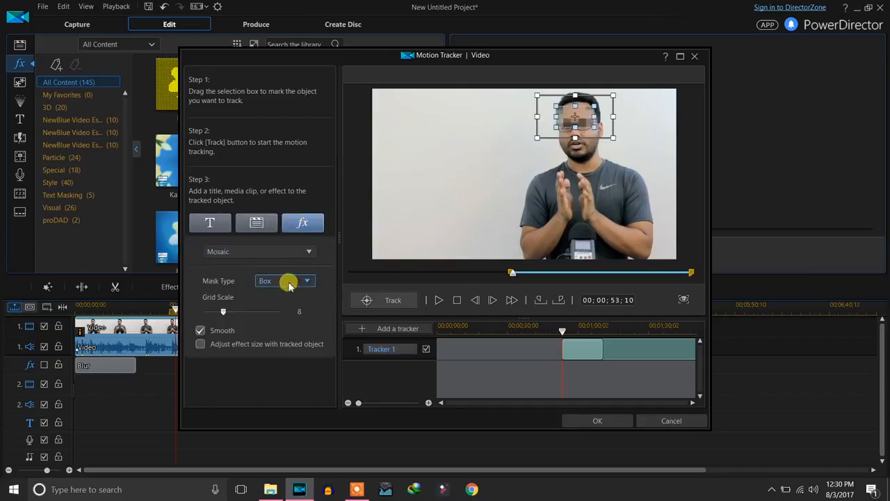
{"action": "left_click", "coordinate": [288, 251]}
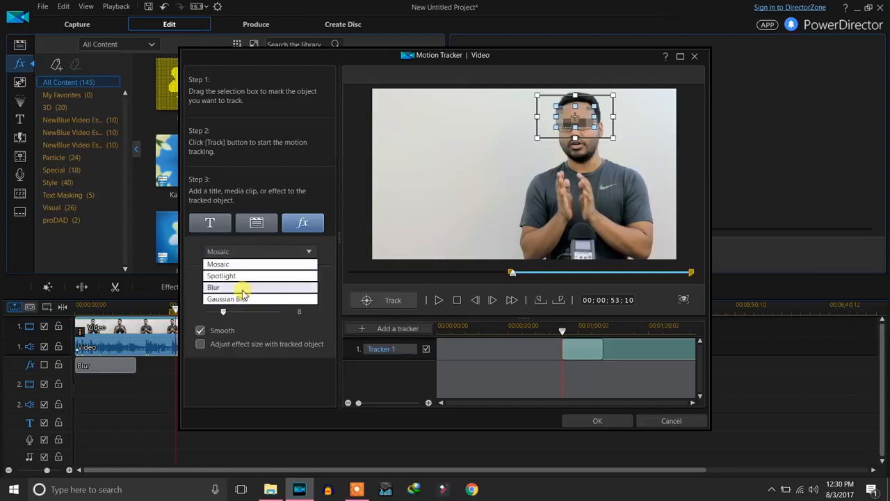
{"action": "left_click", "coordinate": [242, 288]}
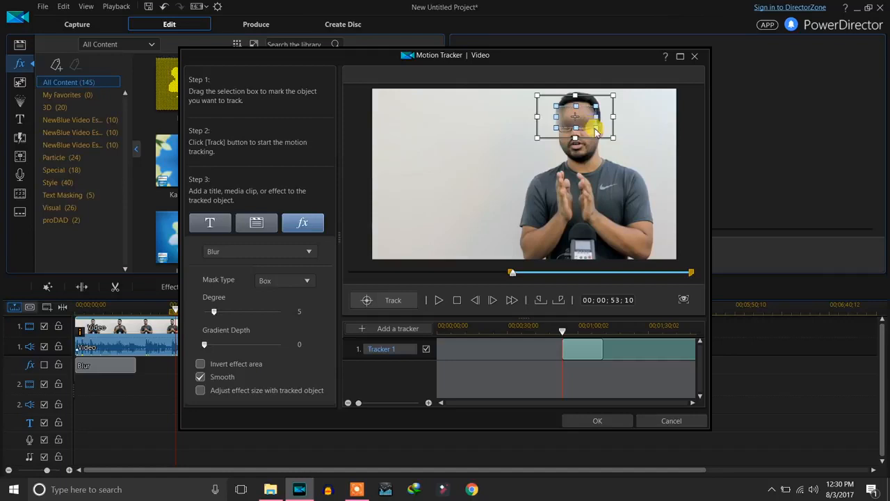
{"action": "left_click", "coordinate": [439, 300]}
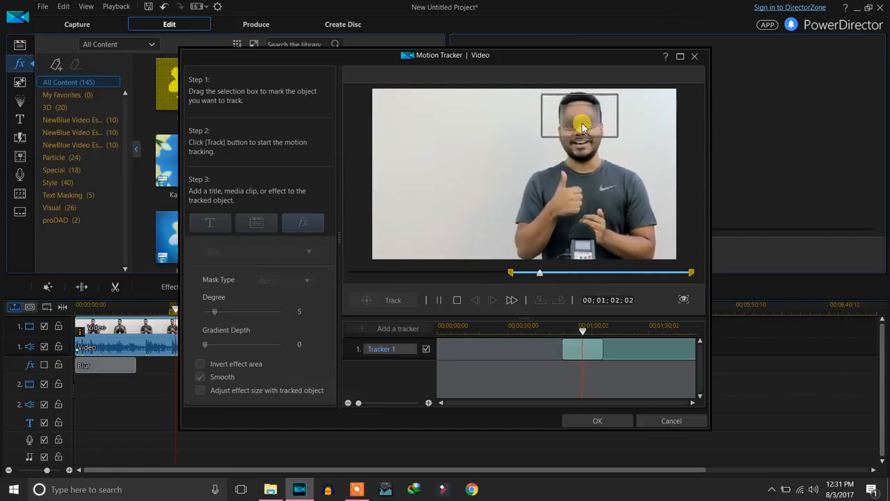
{"action": "left_click", "coordinate": [676, 421]}
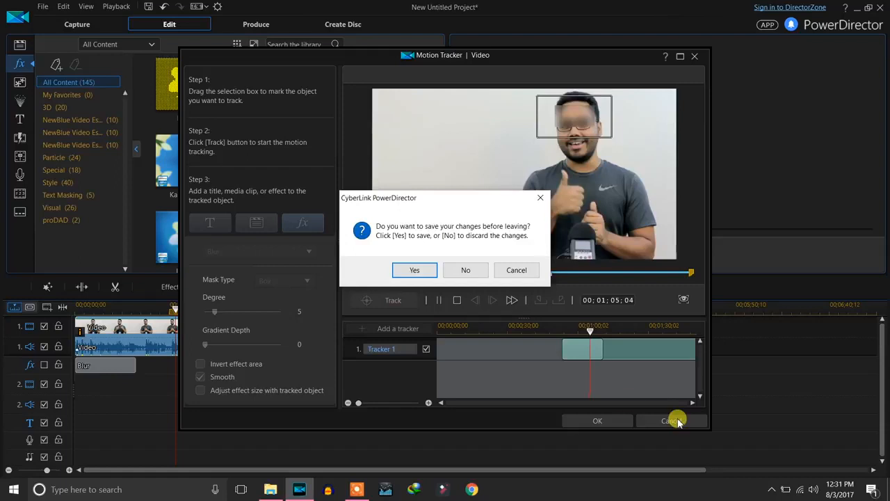
{"action": "left_click", "coordinate": [478, 275]}
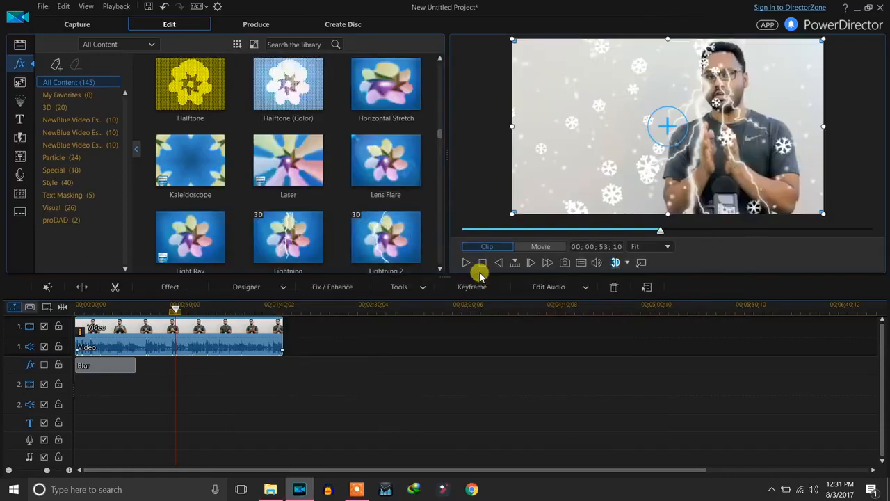
{"action": "left_click", "coordinate": [21, 63]}
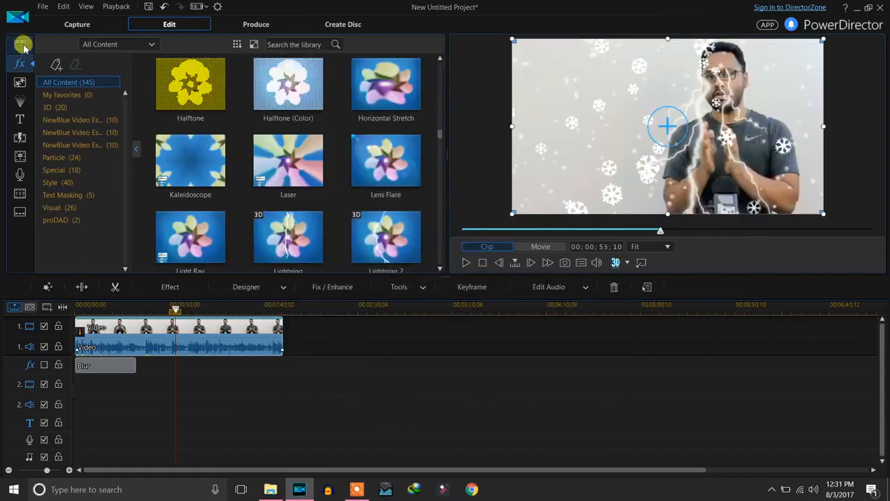